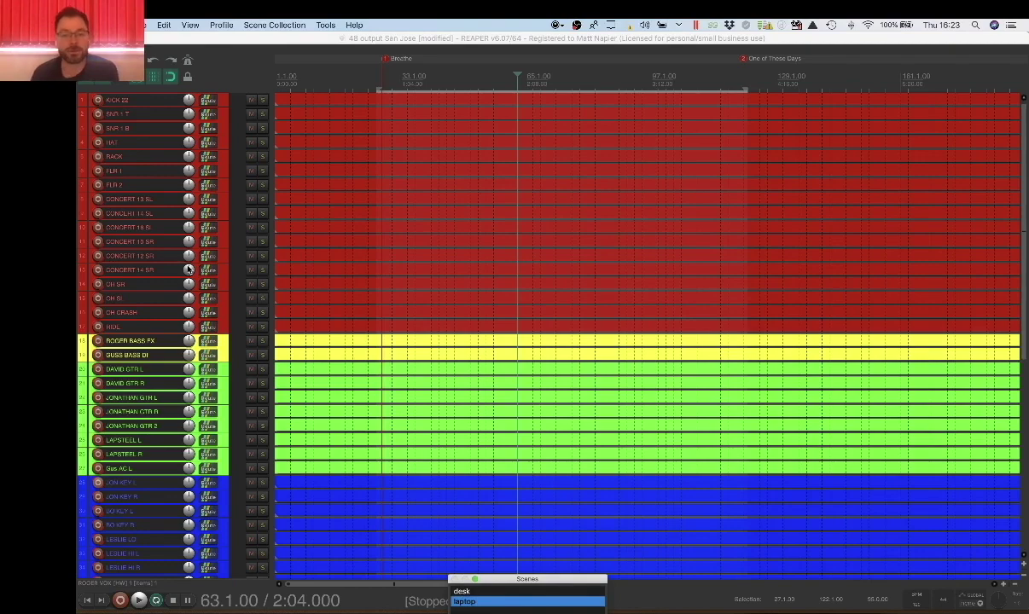
# Step: Bring the REAPER project '48 output San Jose' to the front
pyautogui.click(414, 43)
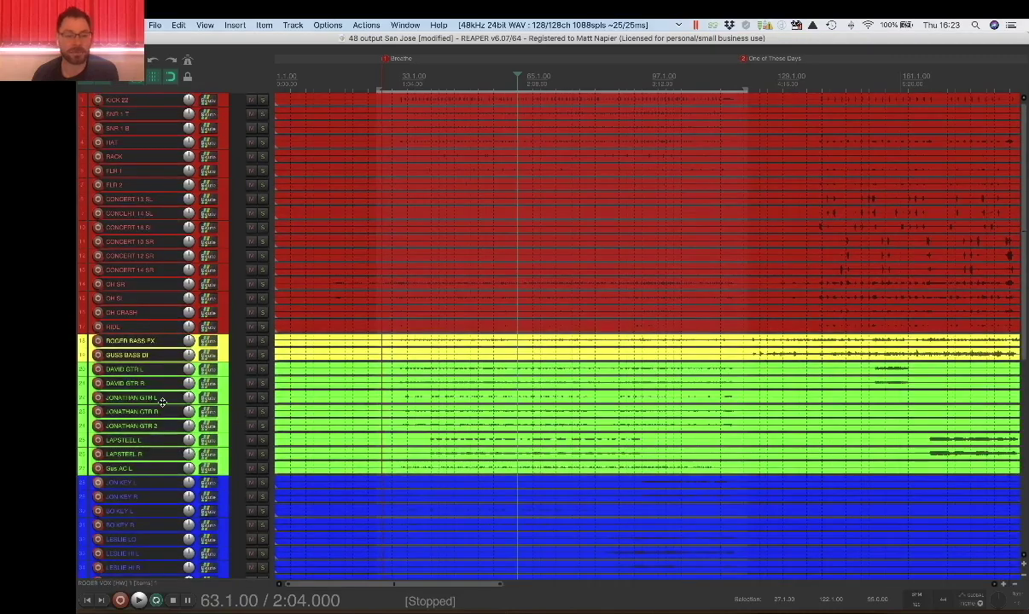
# Step: Scroll through the REAPER track list, then show the overview of all desktops
pyautogui.scroll(-5, 156, 380)
pyautogui.scroll(-10, 162, 402)
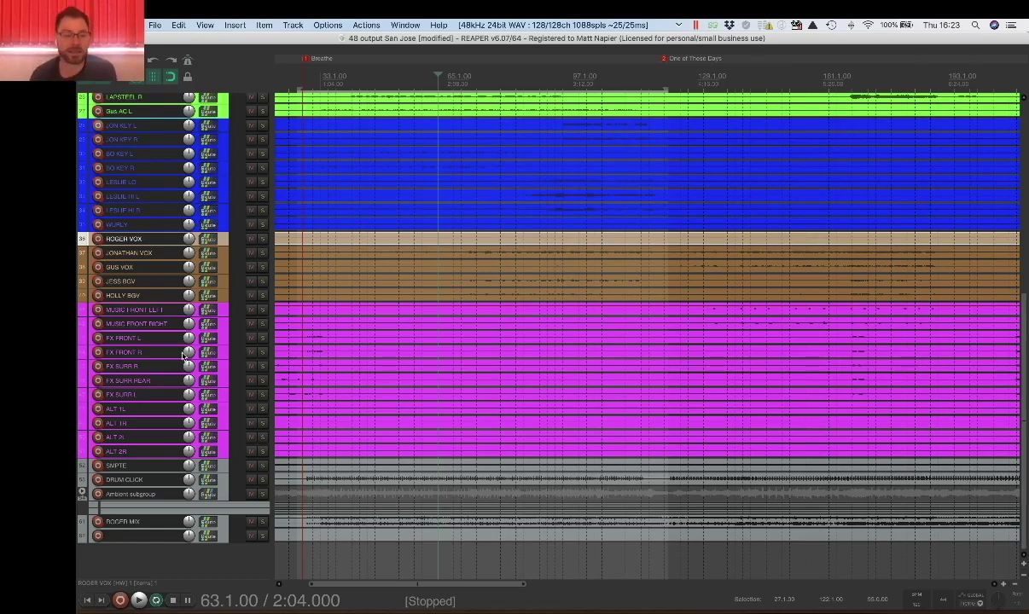
pyautogui.scroll(10, 160, 200)
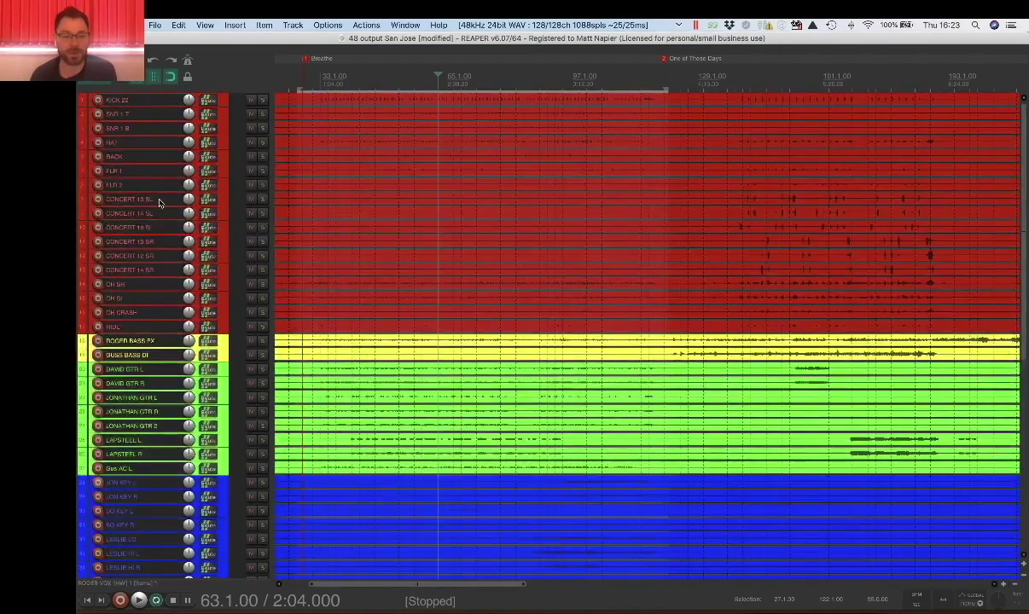
pyautogui.scroll(-3, 158, 203)
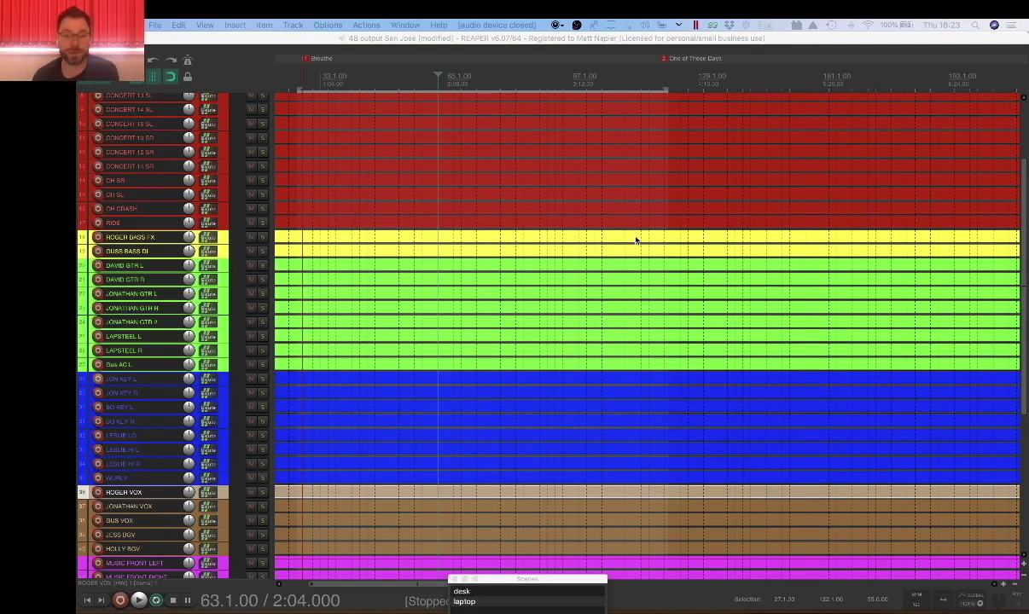
pyautogui.hotkey('ctrl', 'Up')
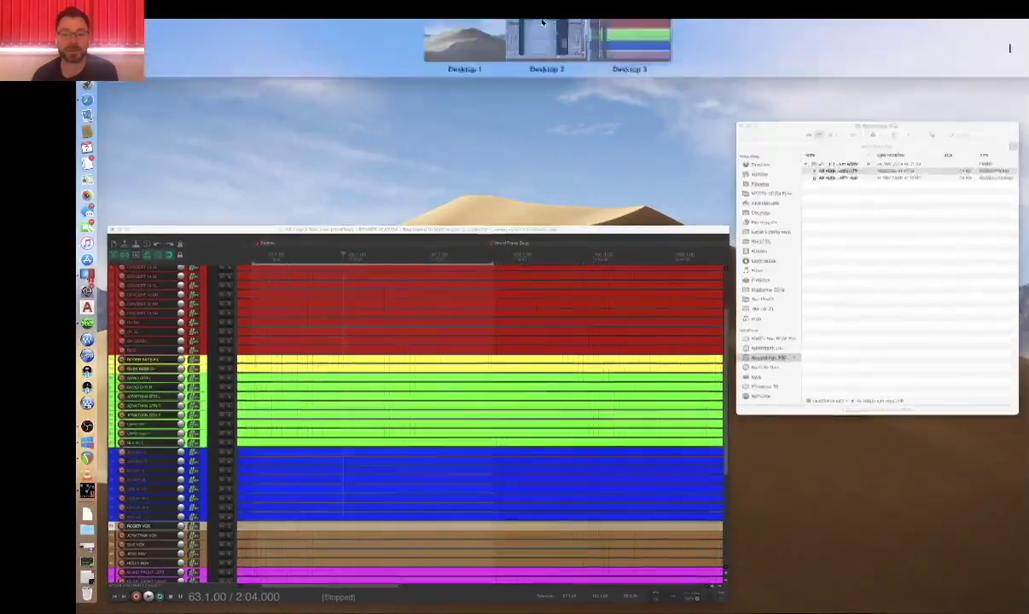
# Step: Switch to the SD12 desktop and bring up the Session Structure settings
pyautogui.click(547, 56)
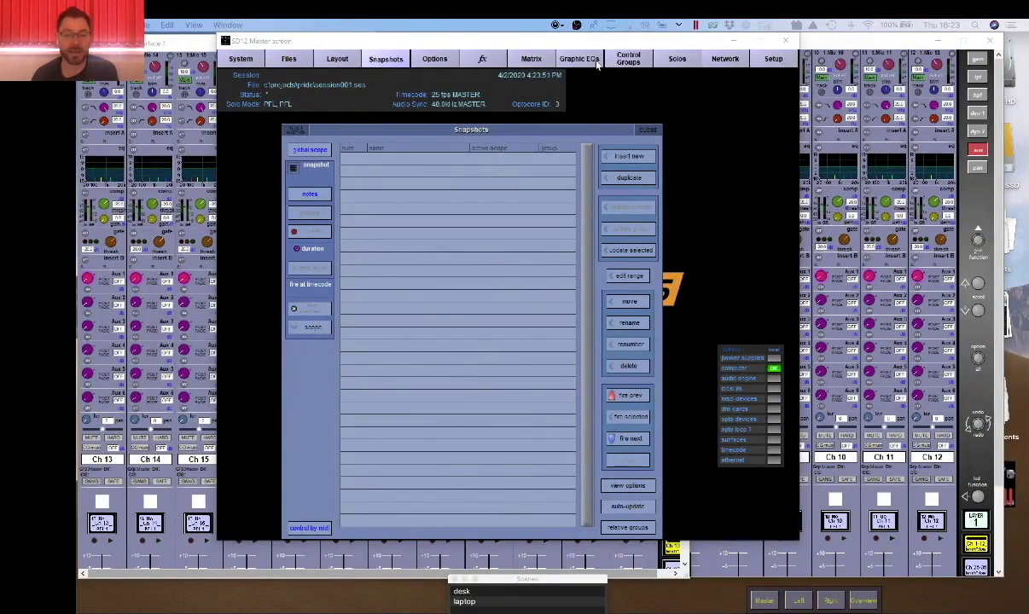
pyautogui.click(285, 60)
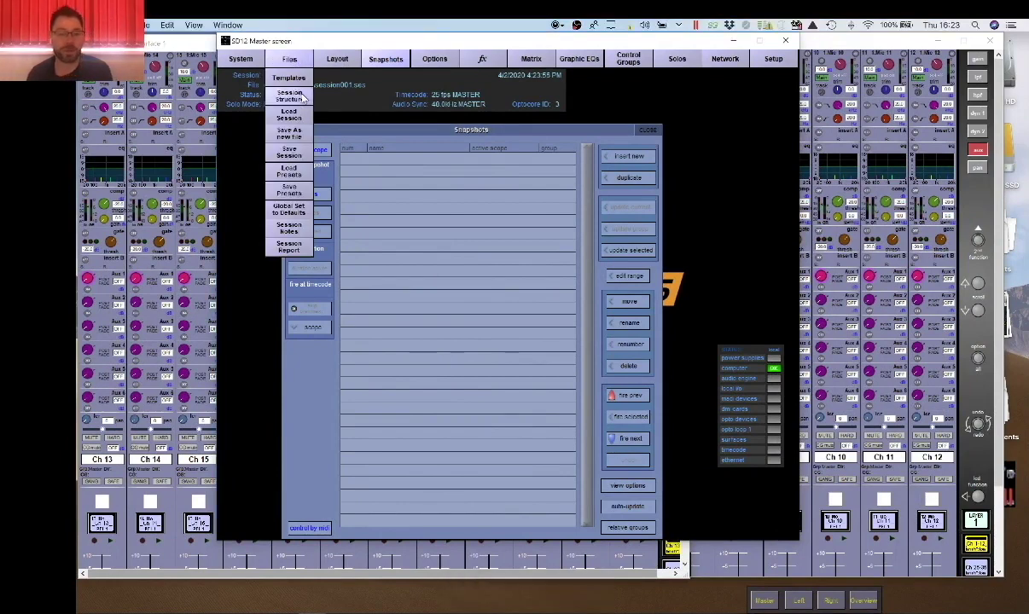
pyautogui.click(287, 93)
pyautogui.click(291, 60)
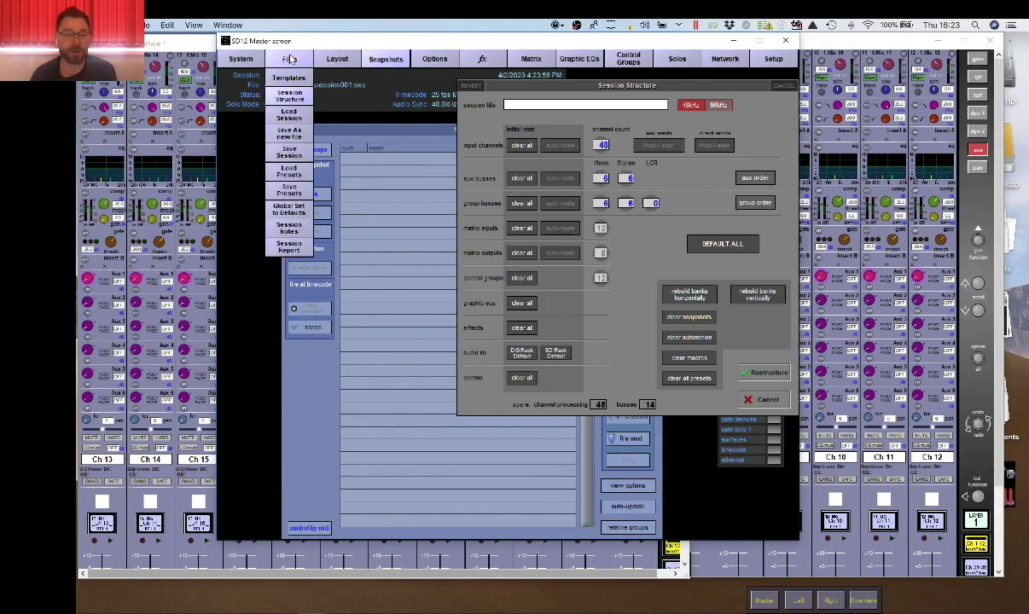
pyautogui.click(290, 97)
pyautogui.click(282, 59)
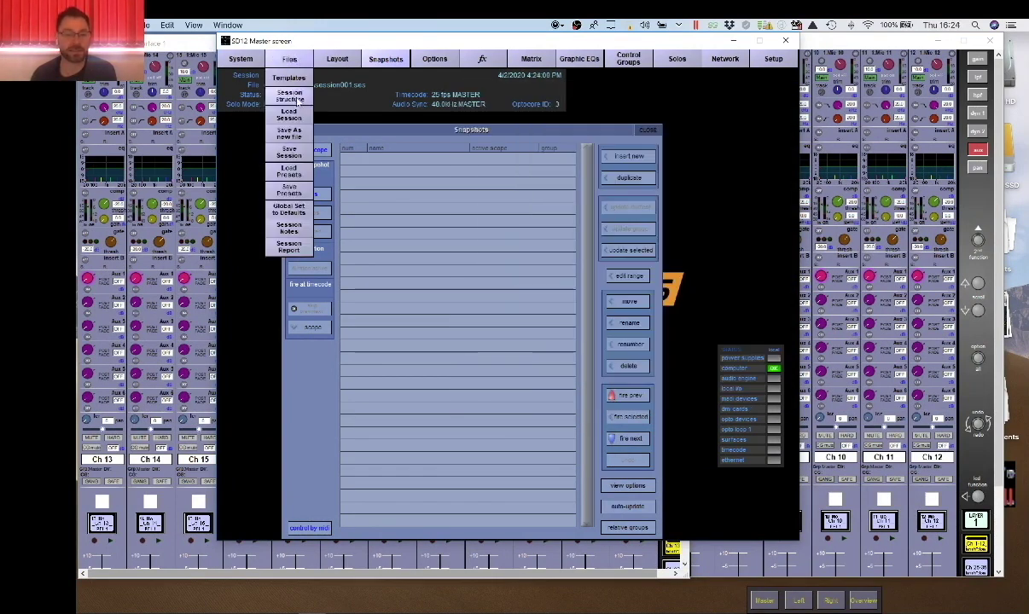
pyautogui.click(289, 95)
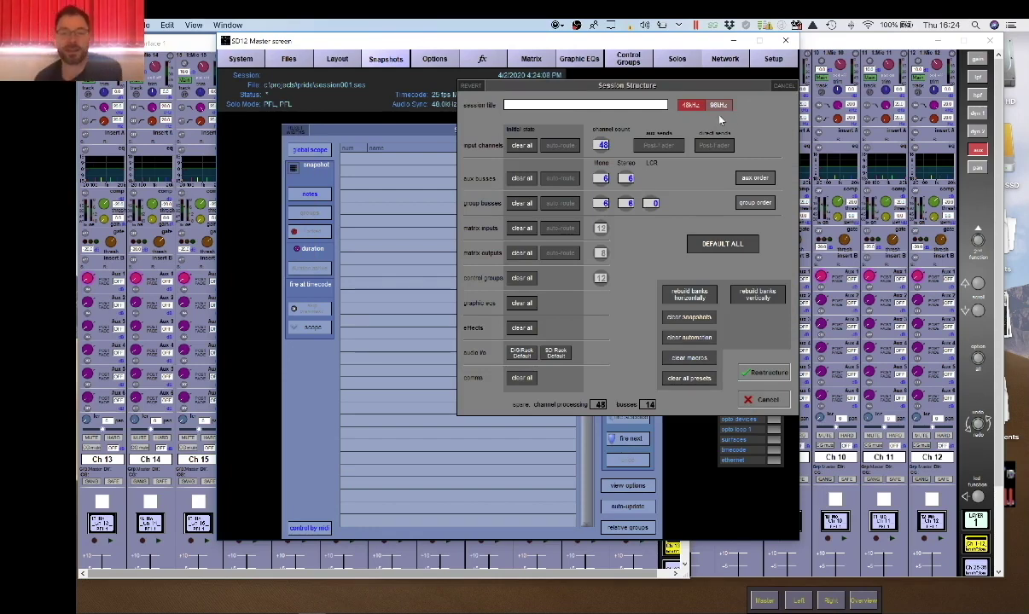
# Step: Set 56 input channels and 10 stereo aux busses, restructure, and save as session002.ses
pyautogui.click(601, 145)
pyautogui.click(600, 145)
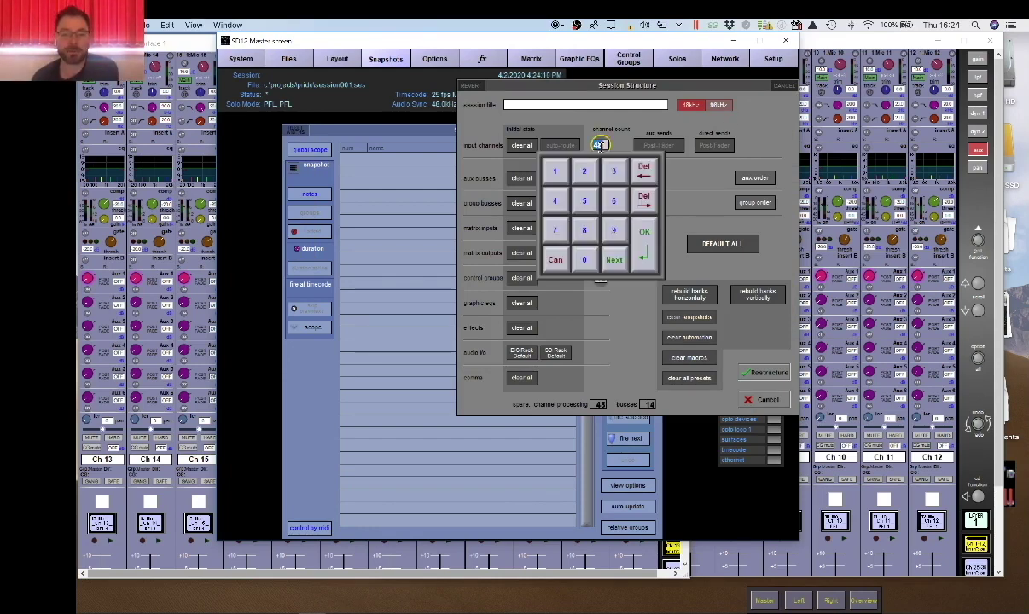
pyautogui.click(584, 201)
pyautogui.click(613, 200)
pyautogui.click(645, 256)
pyautogui.click(626, 177)
pyautogui.click(586, 210)
pyautogui.click(611, 292)
pyautogui.click(668, 266)
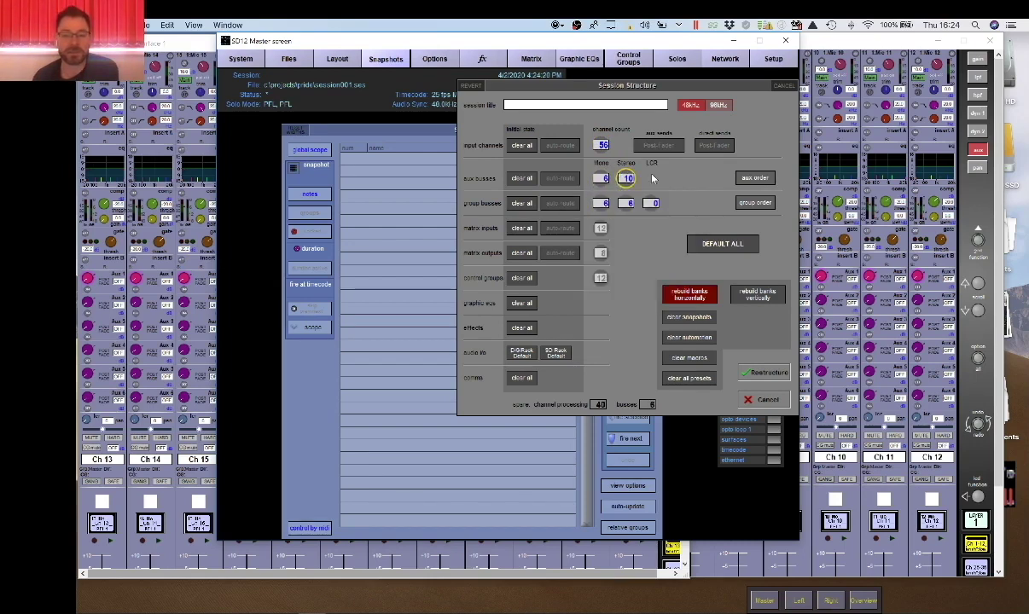
pyautogui.click(766, 373)
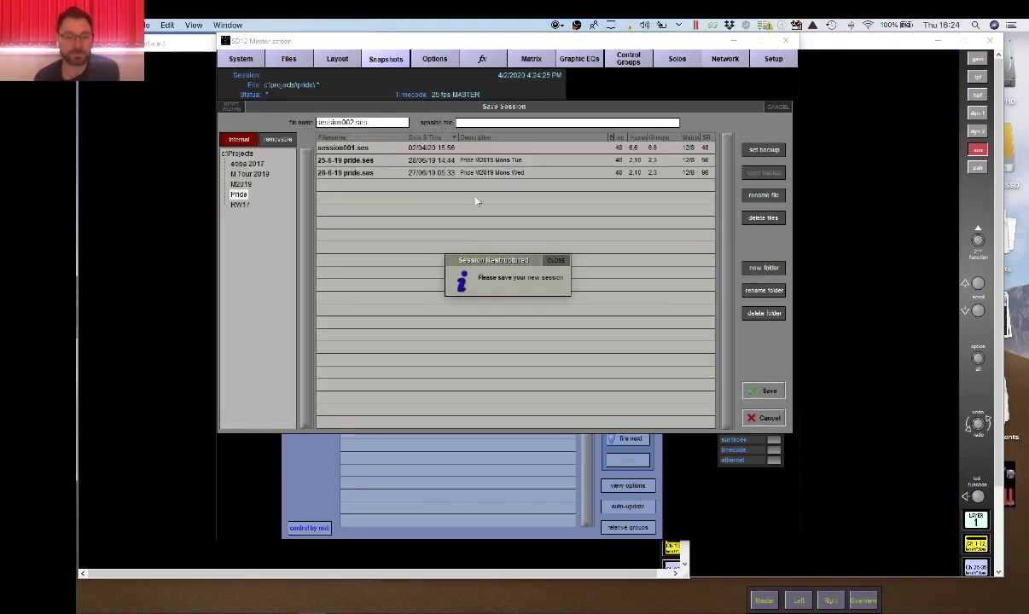
pyautogui.click(763, 392)
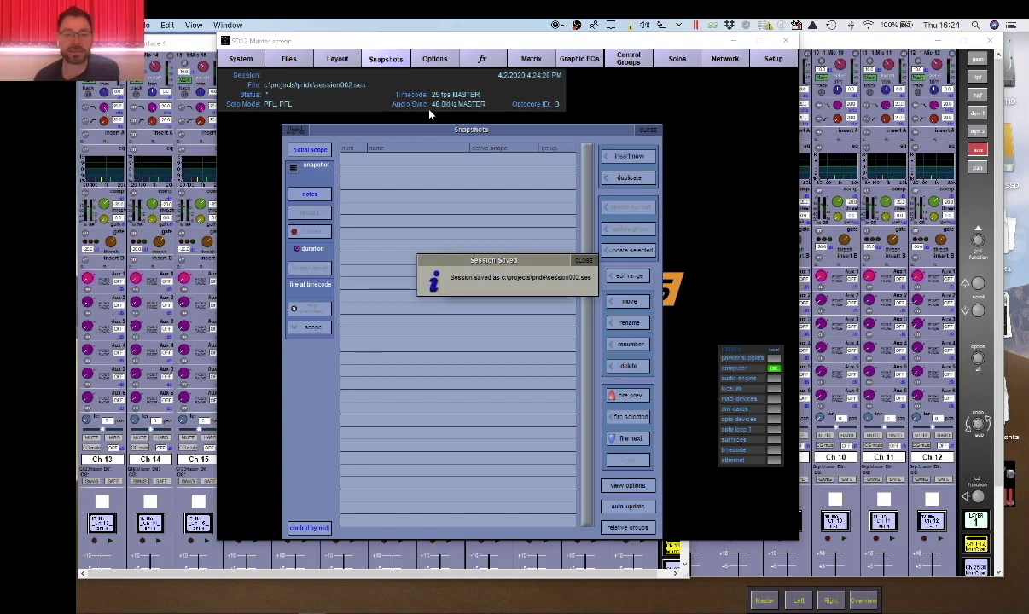
# Step: Add two SD Rack ports in the Audio I/O setup
pyautogui.click(774, 60)
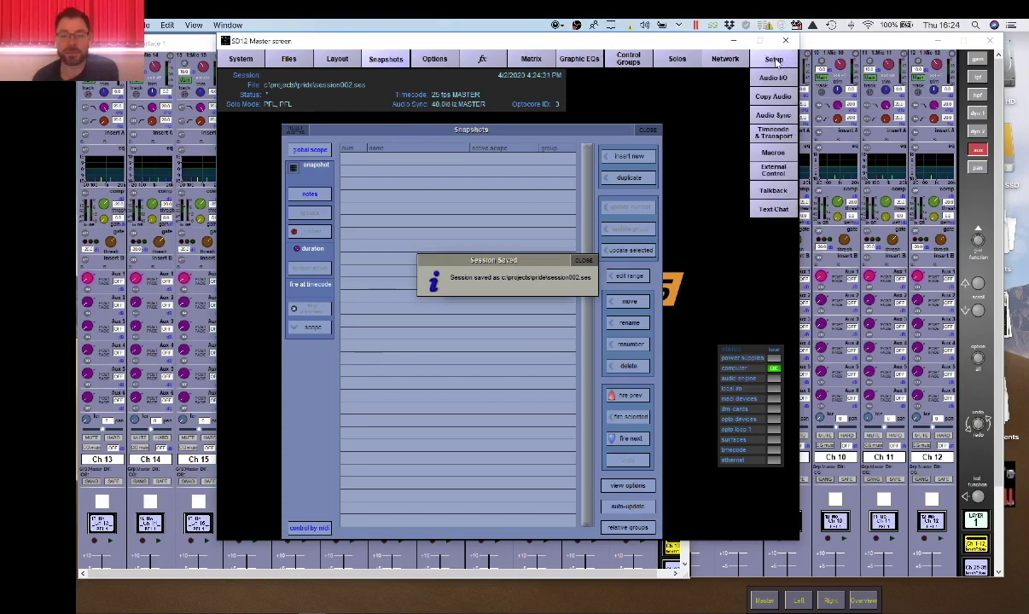
pyautogui.click(775, 79)
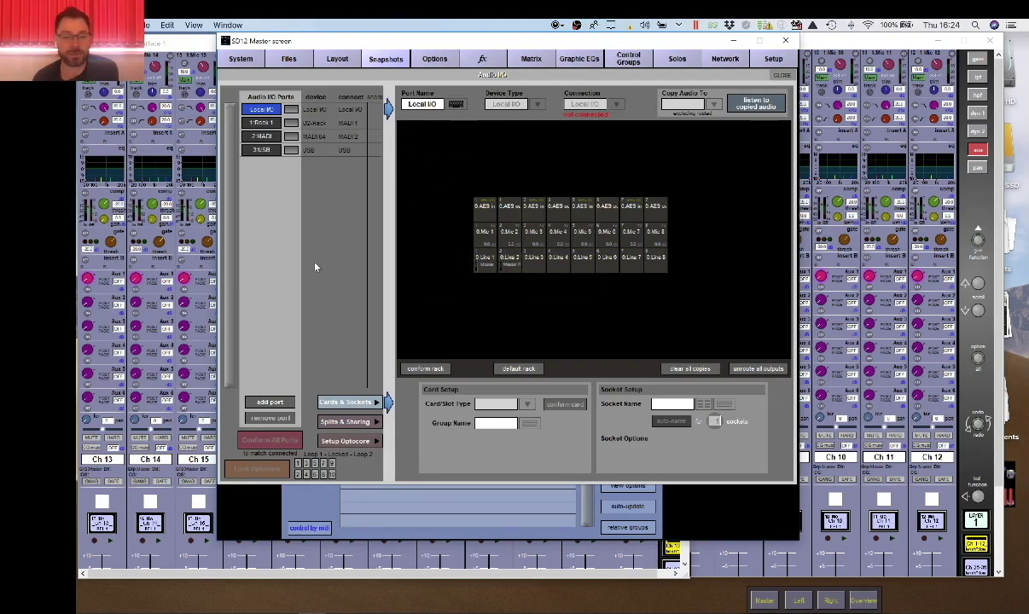
pyautogui.click(270, 403)
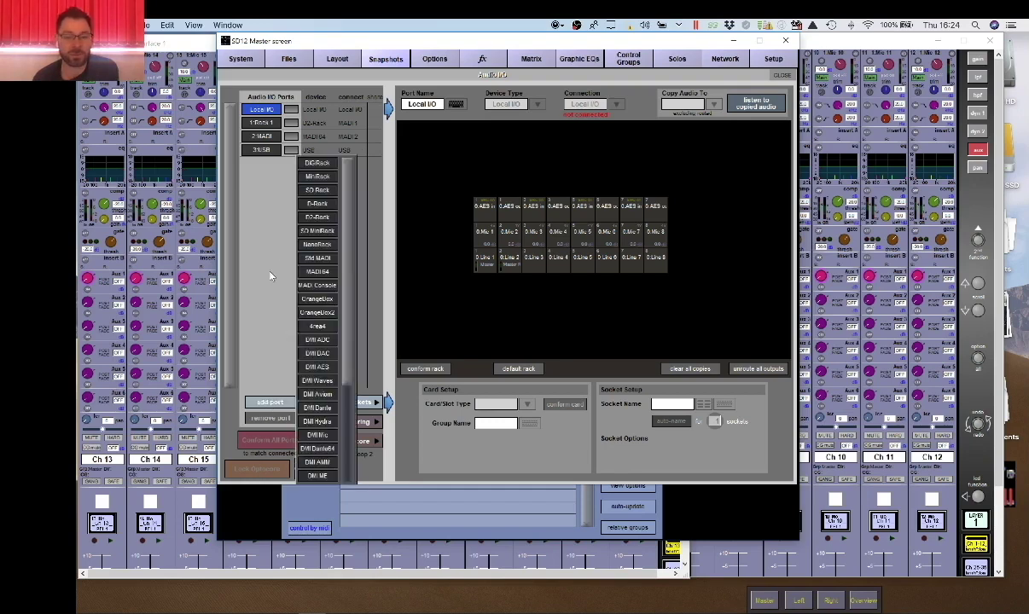
pyautogui.click(309, 191)
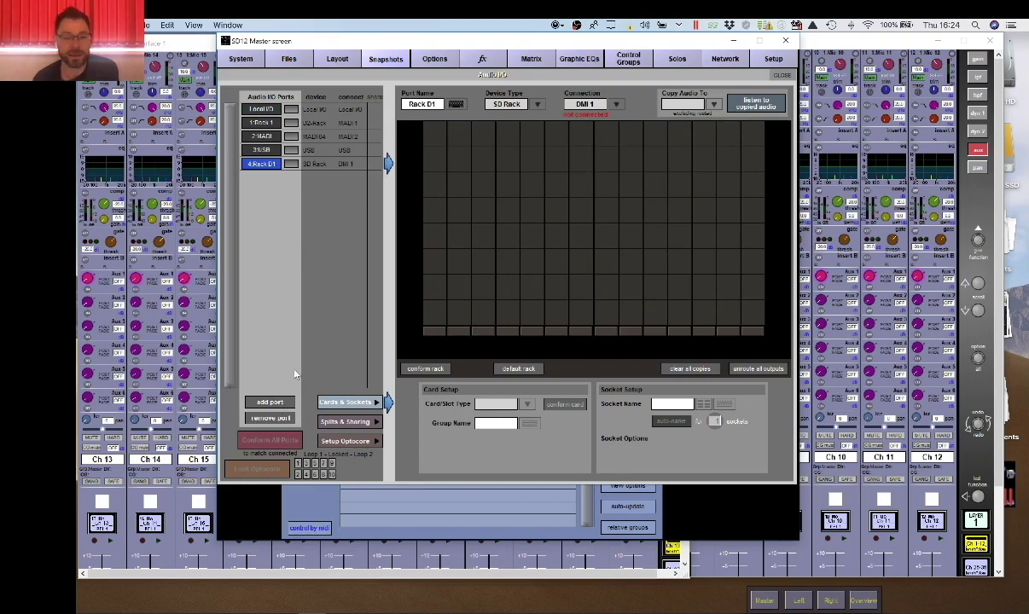
pyautogui.click(272, 402)
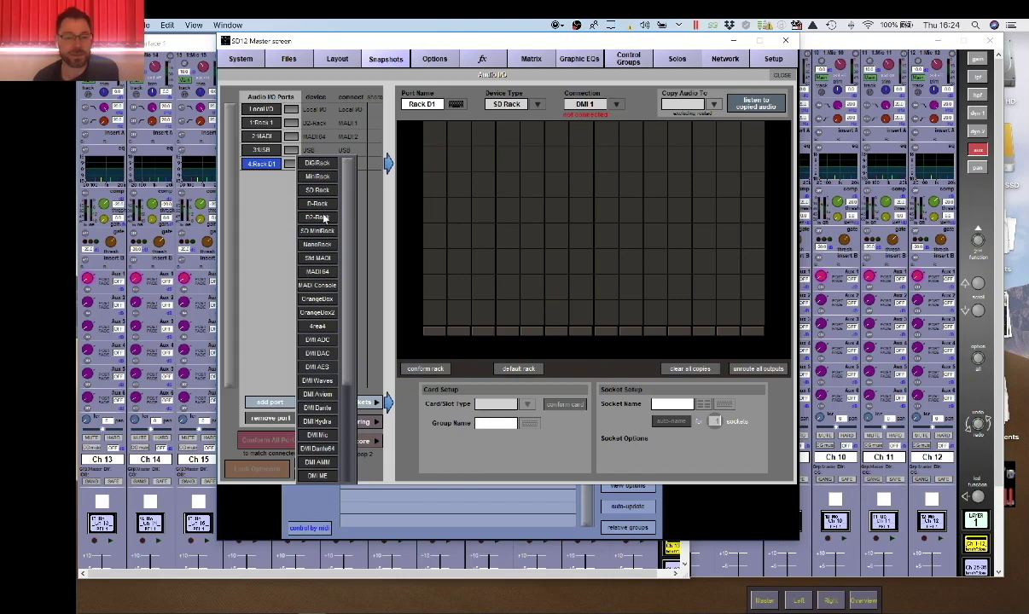
pyautogui.click(317, 189)
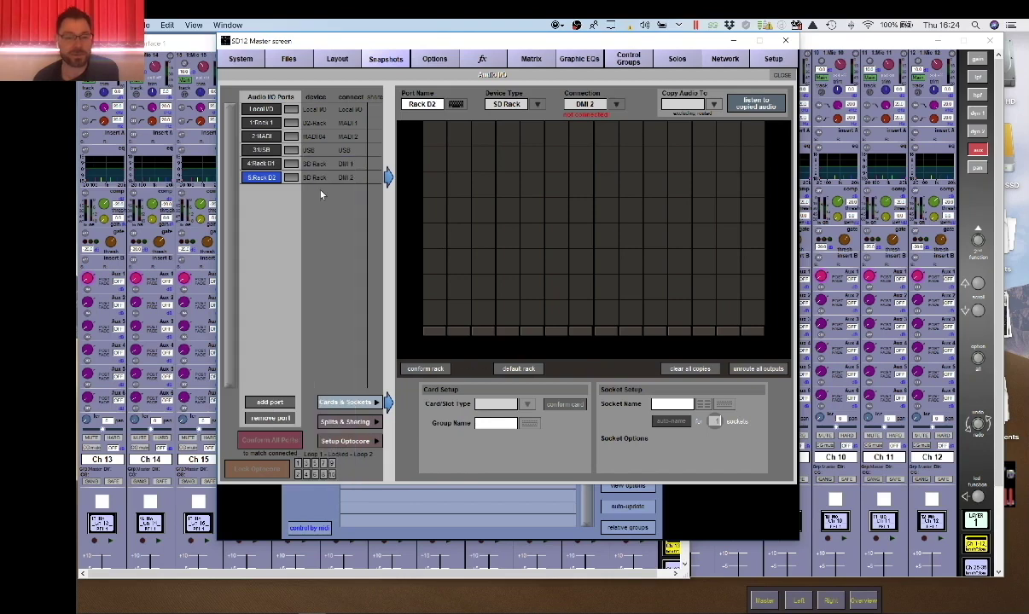
# Step: Connect the two SD Rack ports to Opto 1.11 and Opto 1.12
pyautogui.click(262, 167)
pyautogui.click(615, 104)
pyautogui.click(585, 133)
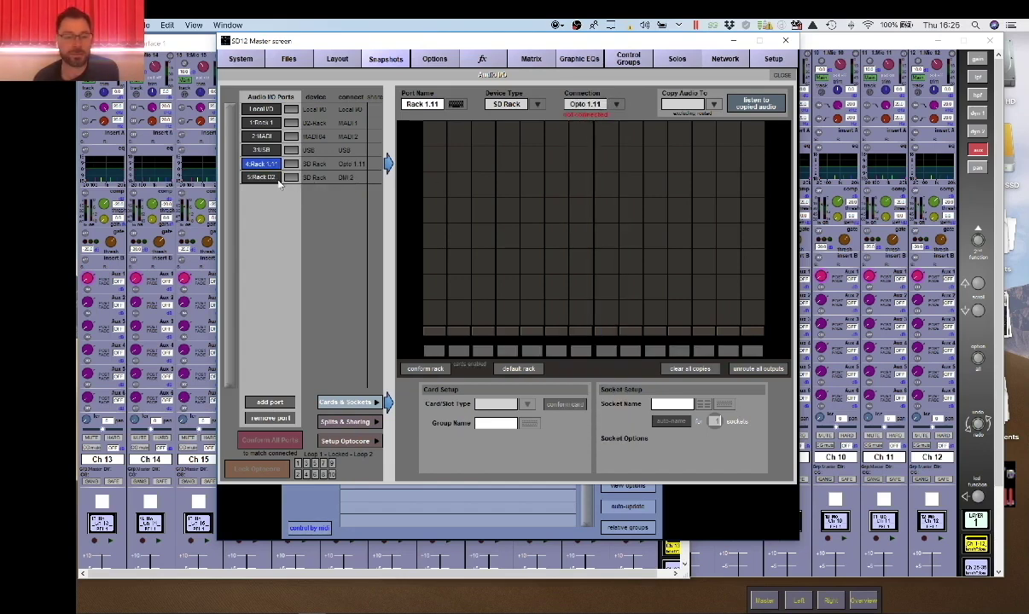
pyautogui.click(269, 179)
pyautogui.click(584, 103)
pyautogui.click(596, 148)
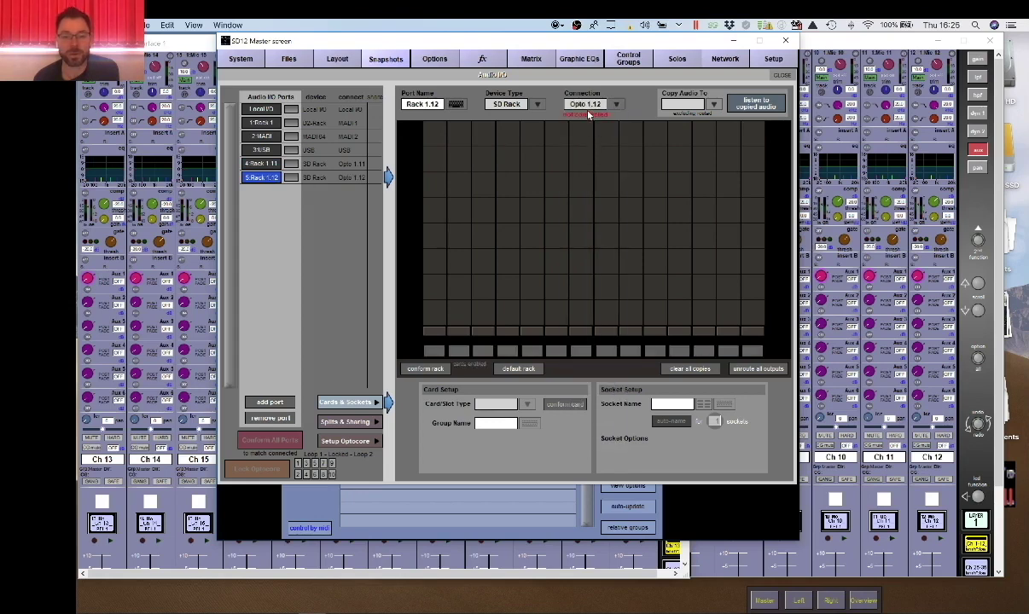
# Step: Set the Rack 1.11 card slot type to Mic
pyautogui.click(256, 163)
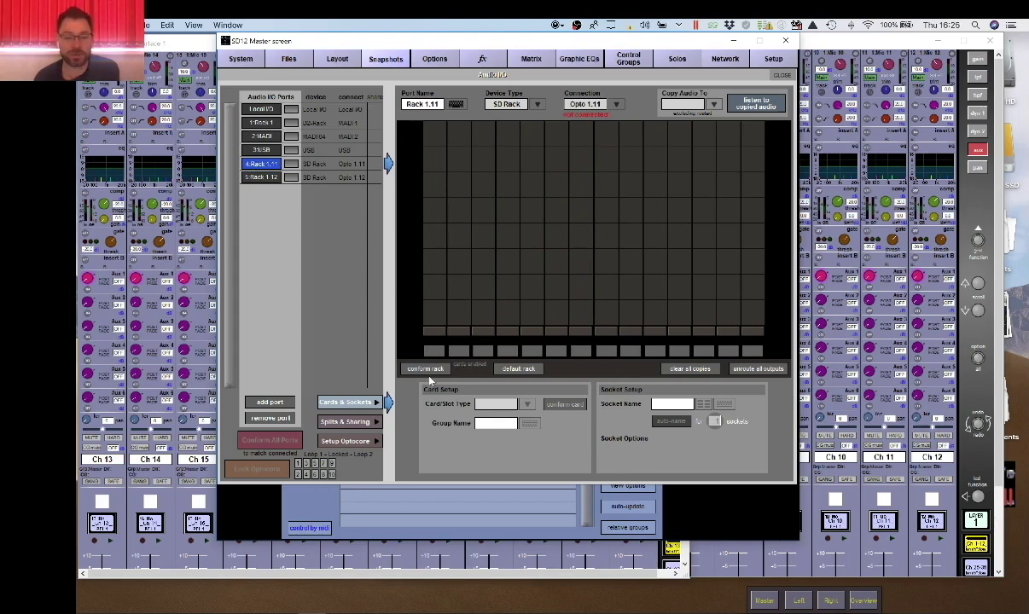
pyautogui.click(434, 313)
pyautogui.click(528, 404)
pyautogui.click(477, 381)
pyautogui.click(446, 284)
pyautogui.click(504, 403)
pyautogui.click(478, 394)
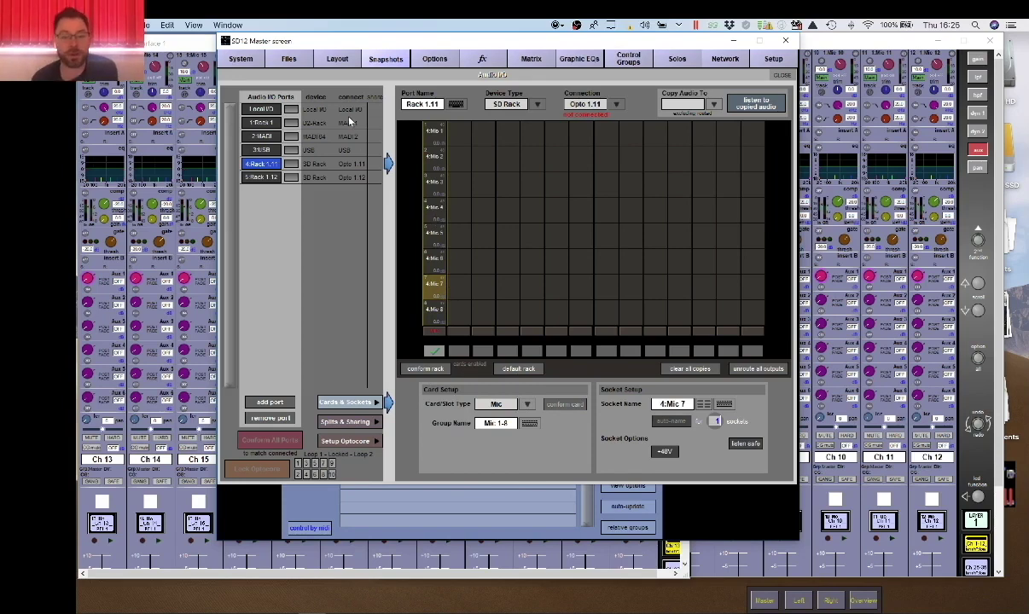
# Step: Change port 1 from Rack 1 to a MADI 64 device, then close the Audio I/O setup
pyautogui.click(261, 123)
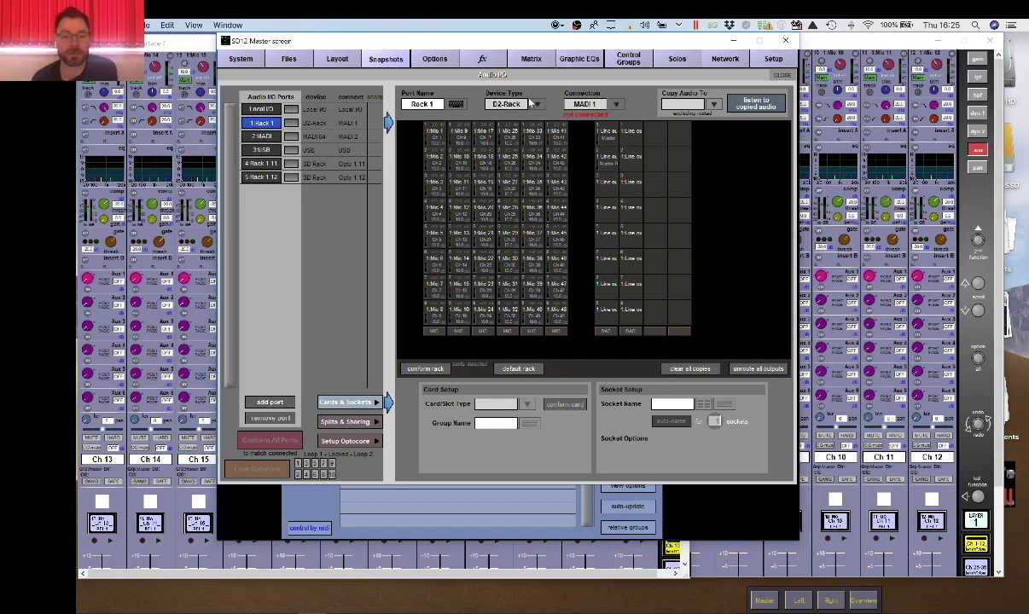
pyautogui.click(505, 103)
pyautogui.click(513, 216)
pyautogui.click(532, 259)
pyautogui.click(535, 105)
pyautogui.click(514, 227)
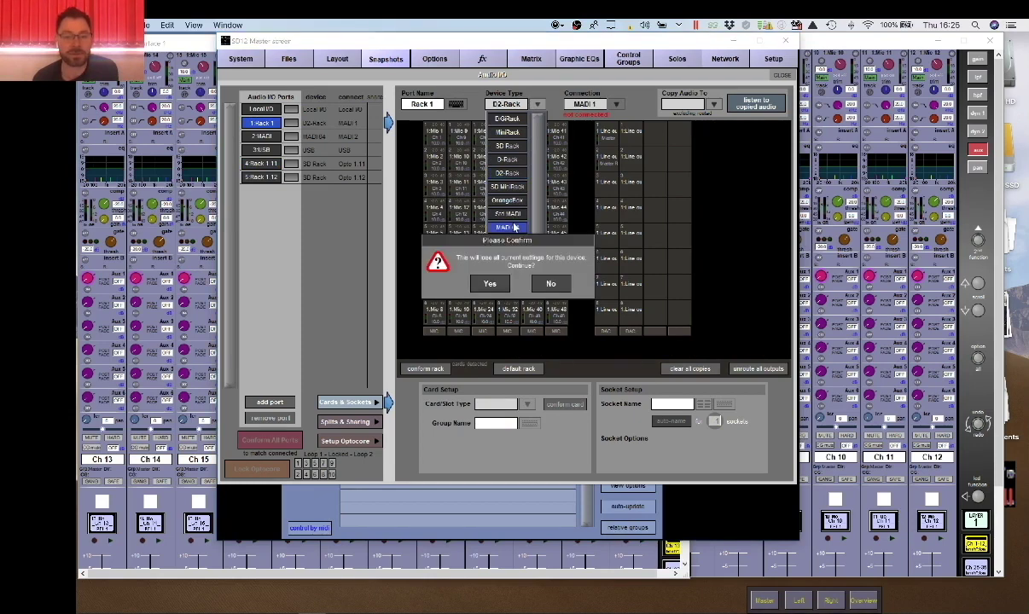
pyautogui.click(497, 283)
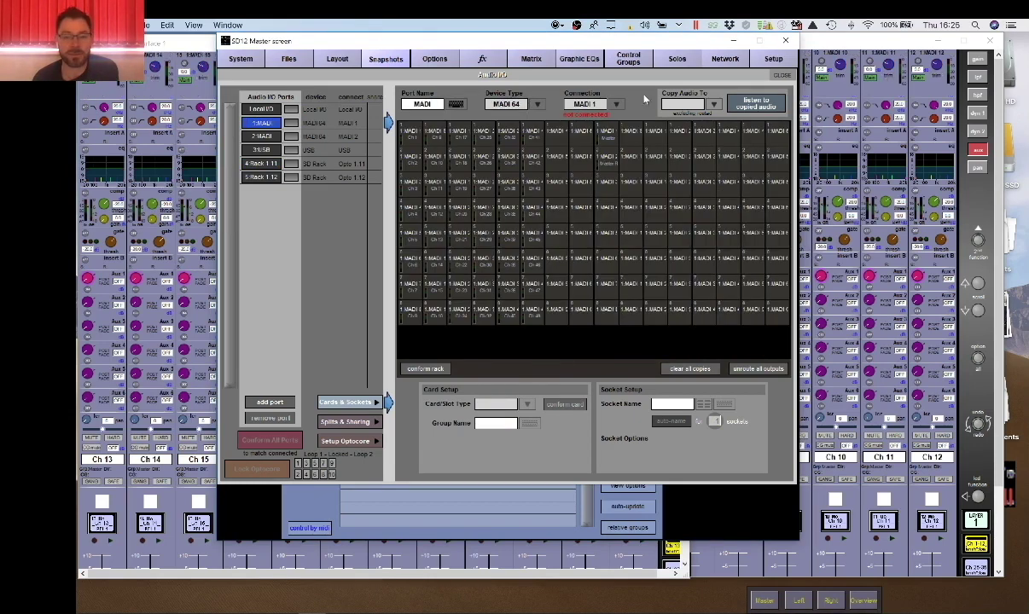
pyautogui.click(258, 139)
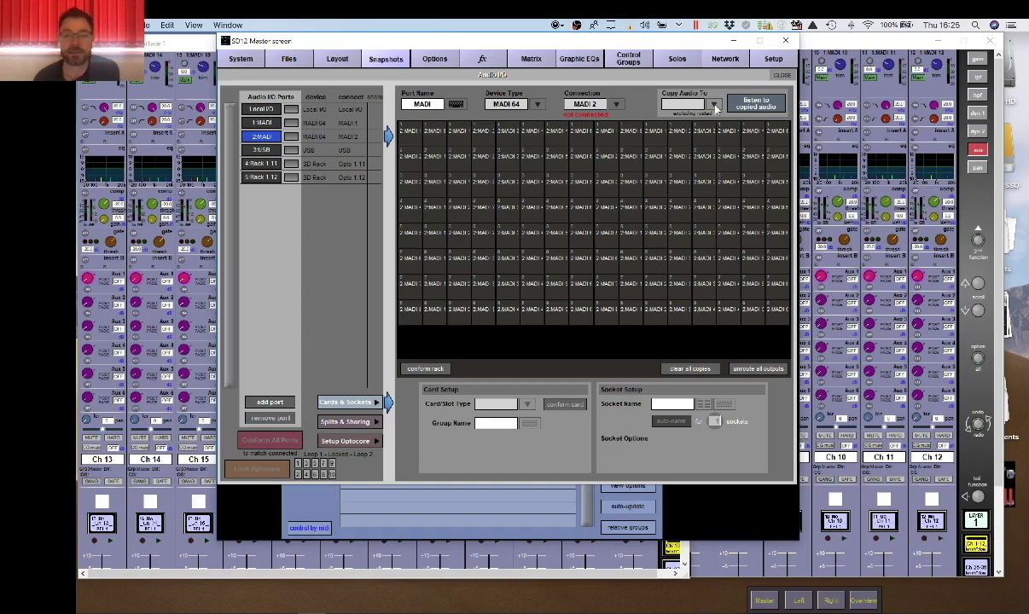
pyautogui.click(781, 76)
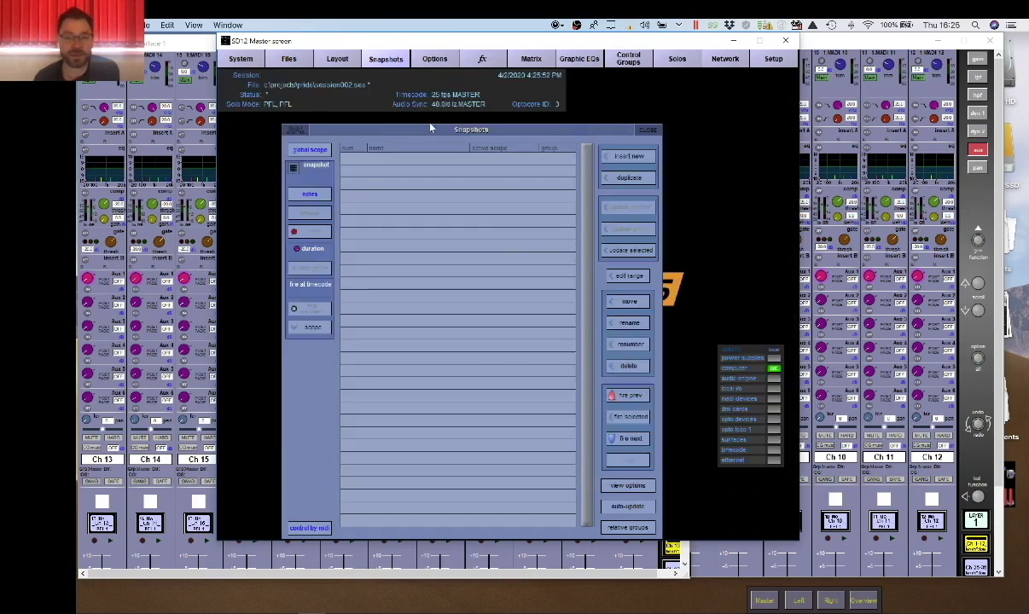
# Step: Shift the Master screen window right and bring it in front of the channel strips
pyautogui.moveTo(380, 40); pyautogui.dragTo(503, 44)
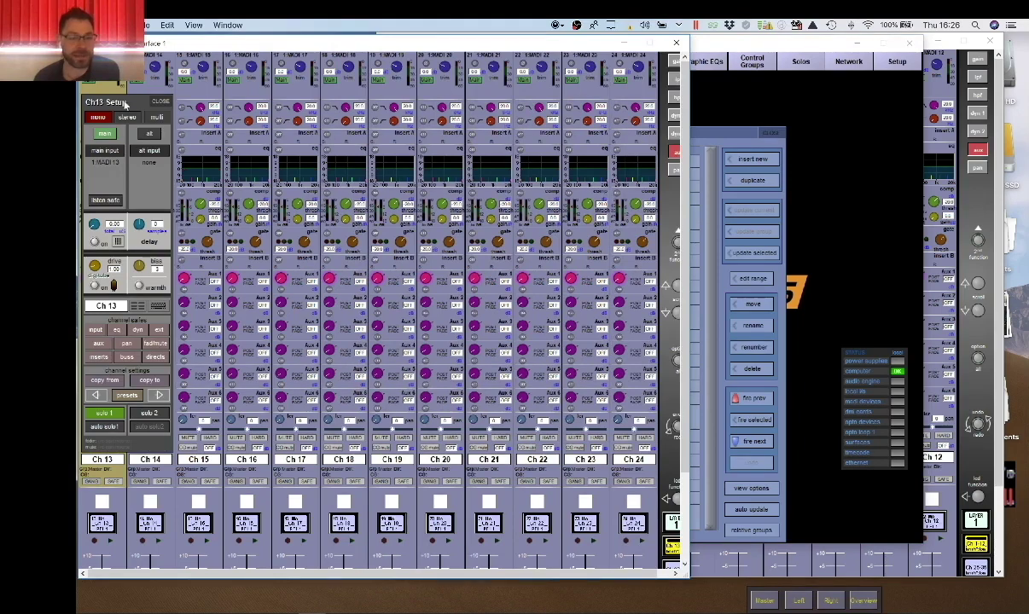
pyautogui.click(721, 102)
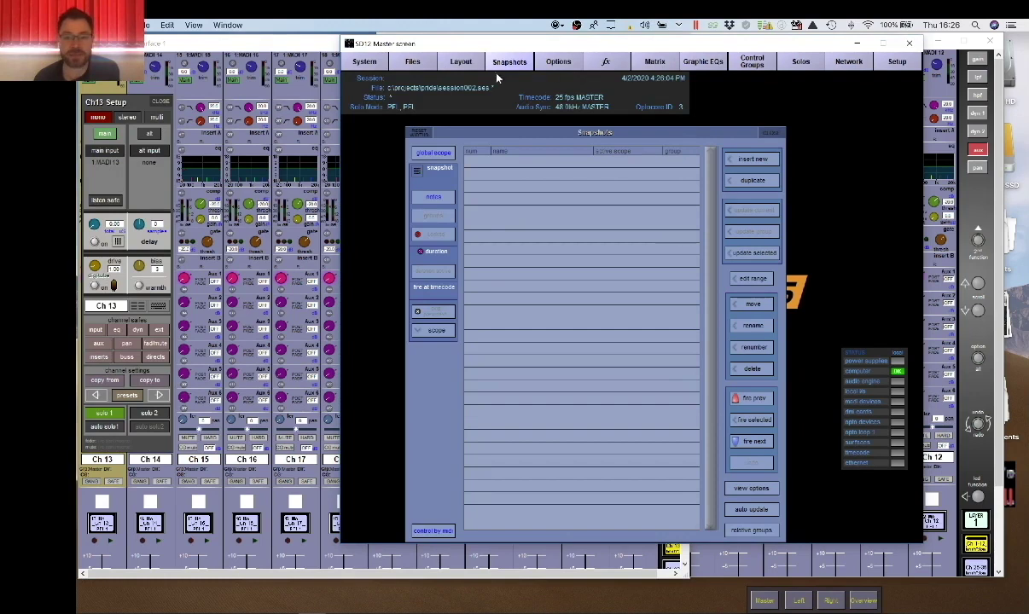
pyautogui.click(461, 63)
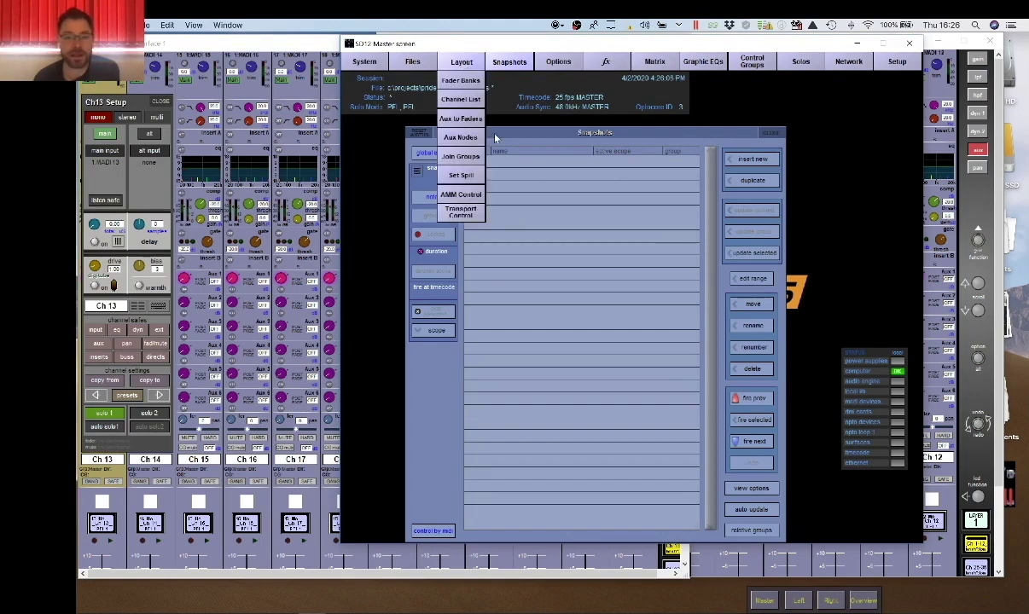
# Step: In the Channel List, name input channels 1–3 Kick, Snr and Hat
pyautogui.click(453, 98)
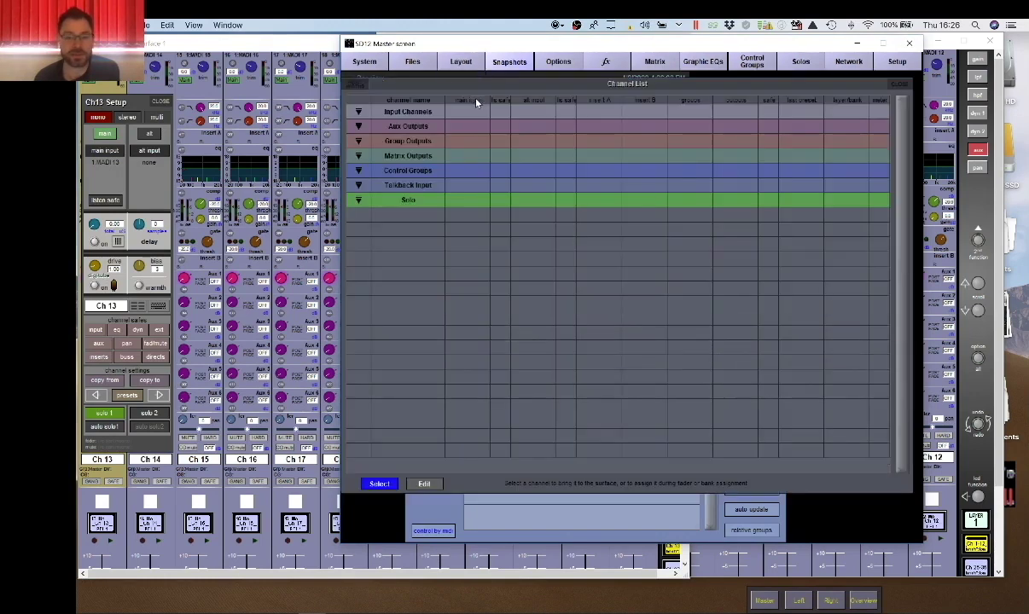
pyautogui.click(359, 113)
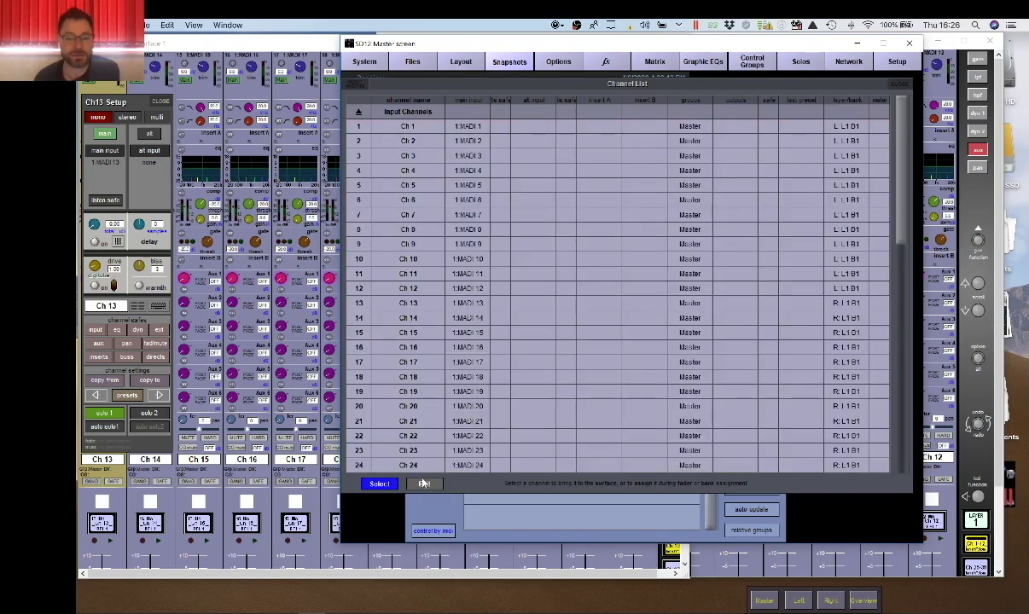
pyautogui.click(425, 484)
pyautogui.click(428, 126)
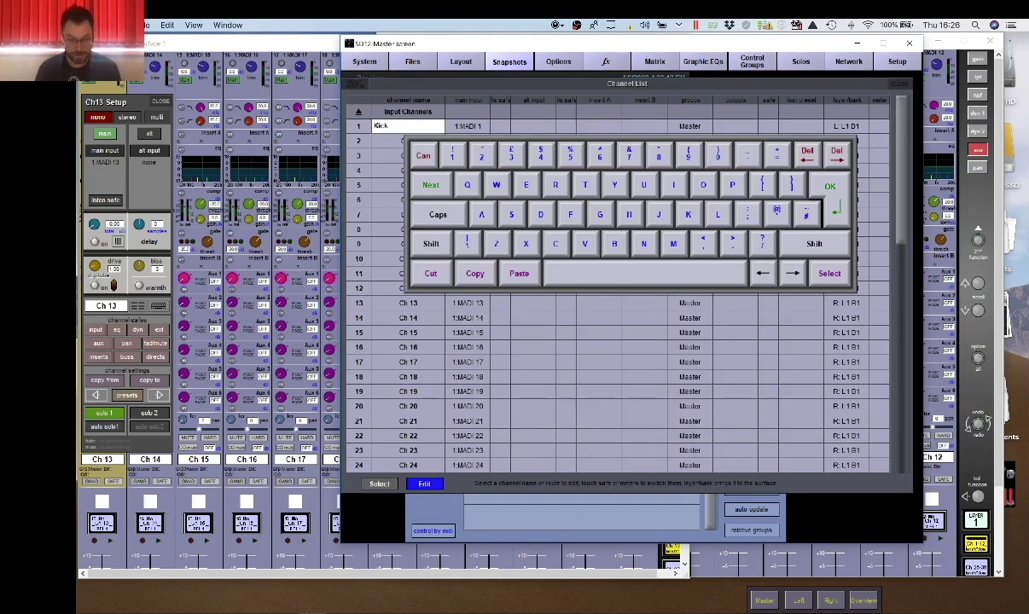
pyautogui.press('Return')
pyautogui.write('Sn')
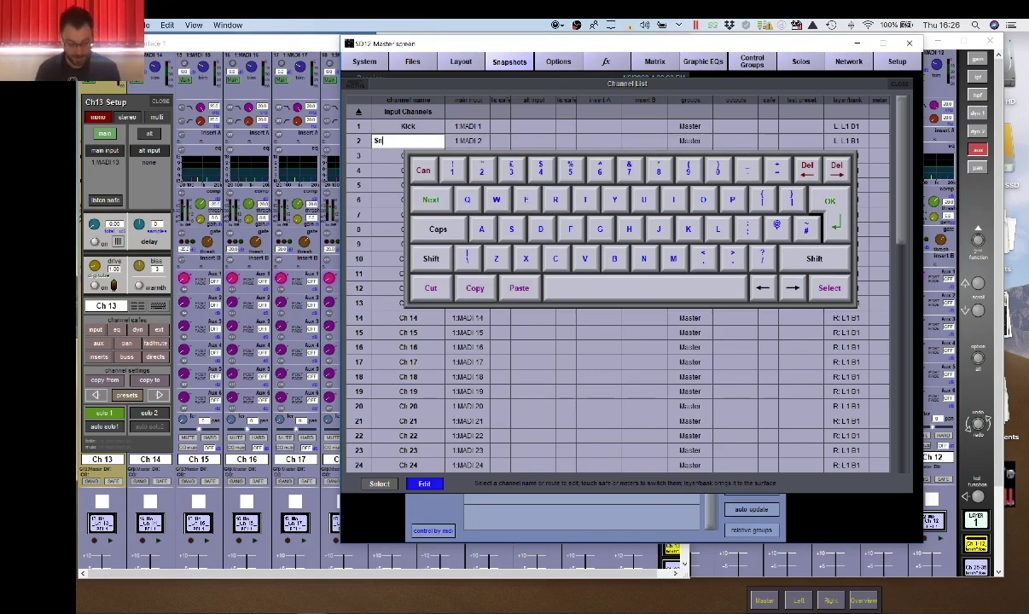
pyautogui.write('r')
pyautogui.press('Return')
pyautogui.write('He')
pyautogui.press('Return')
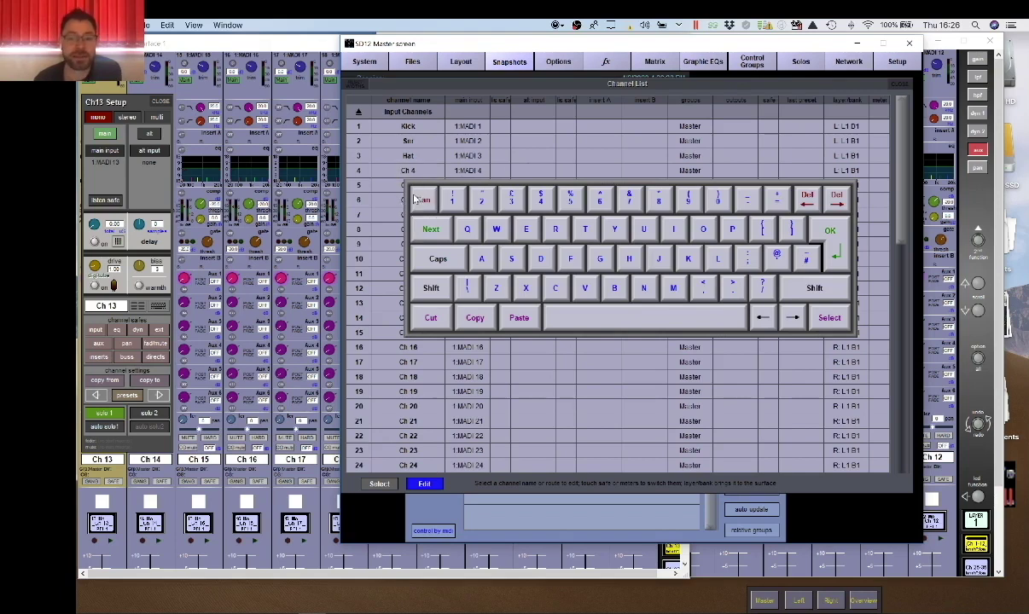
# Step: Name input channel 15 Keys
pyautogui.click(382, 126)
pyautogui.click(413, 171)
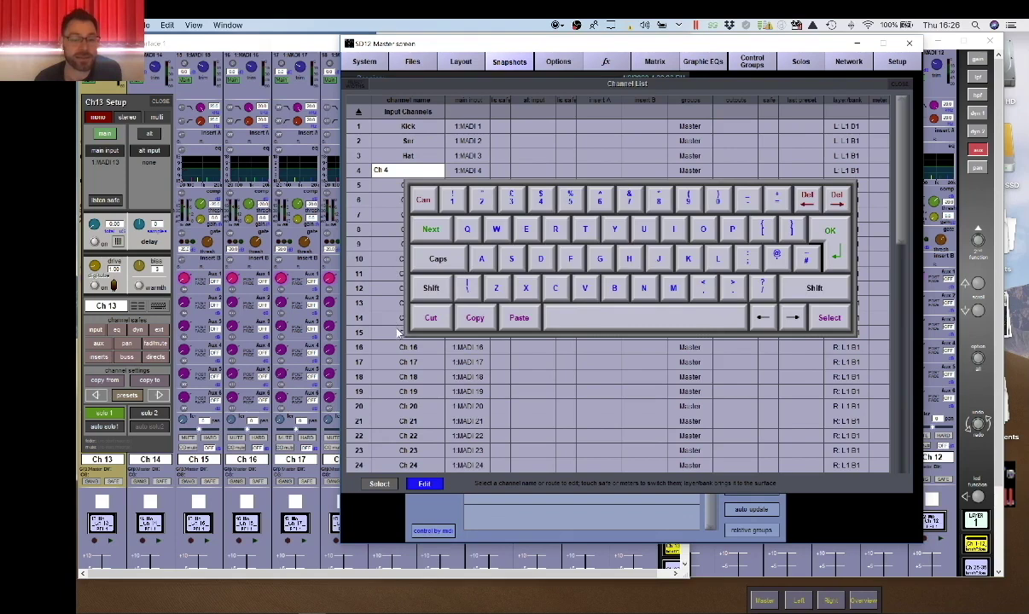
pyautogui.click(384, 332)
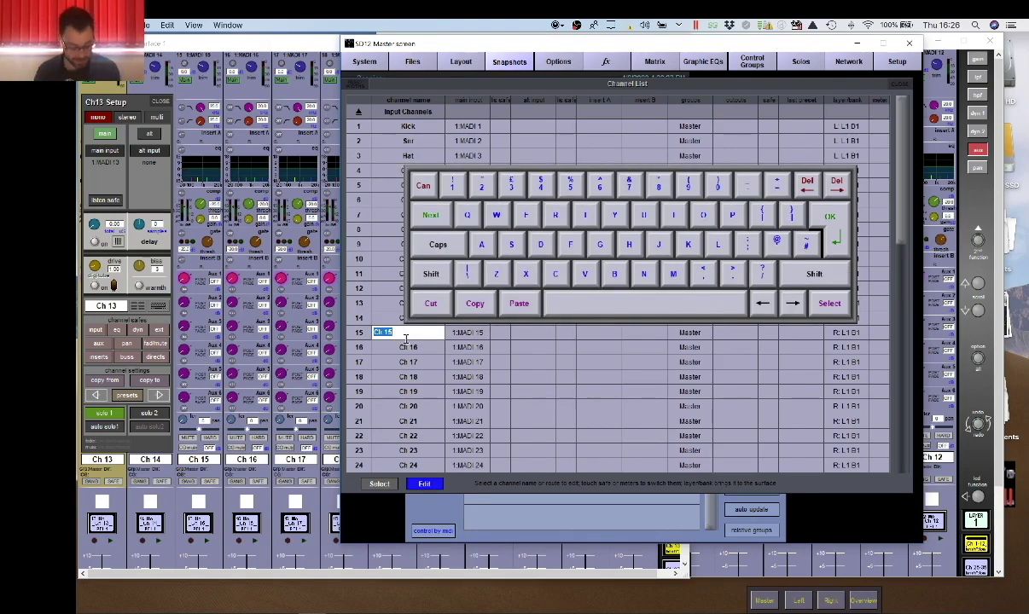
pyautogui.write('Kr')
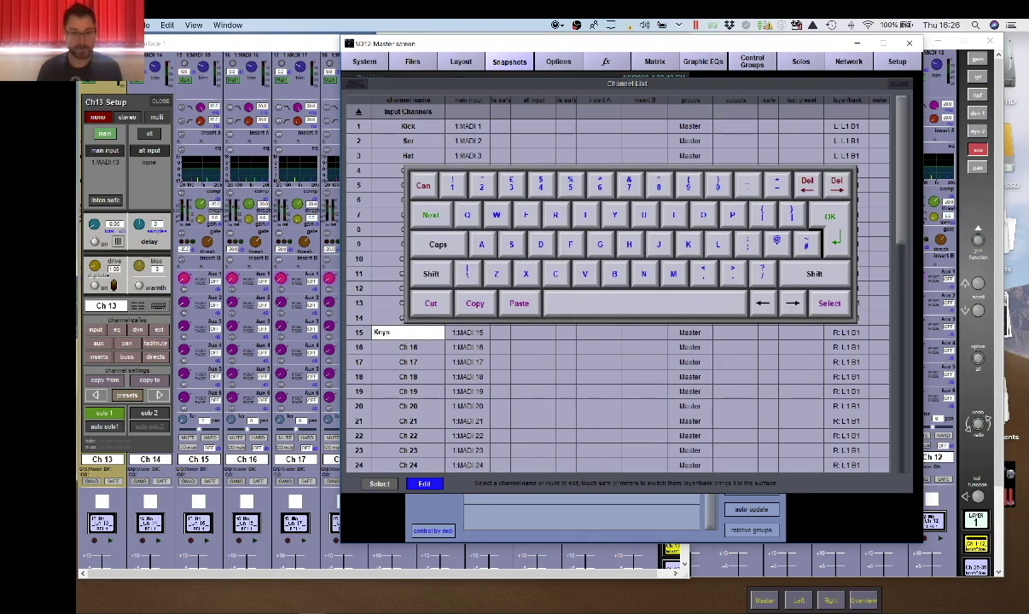
pyautogui.write('ys')
pyautogui.press('Return')
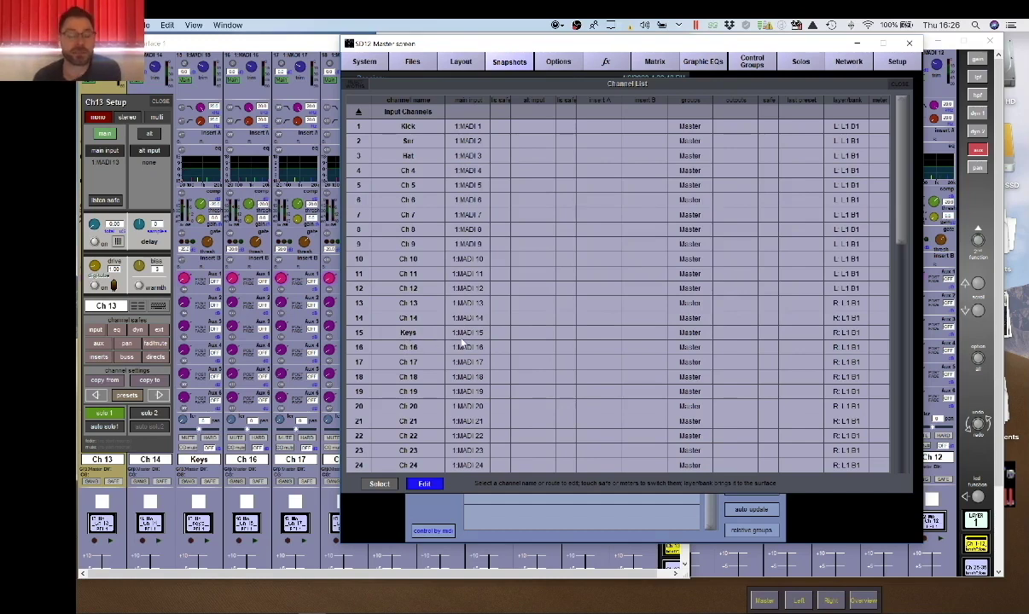
pyautogui.click(468, 335)
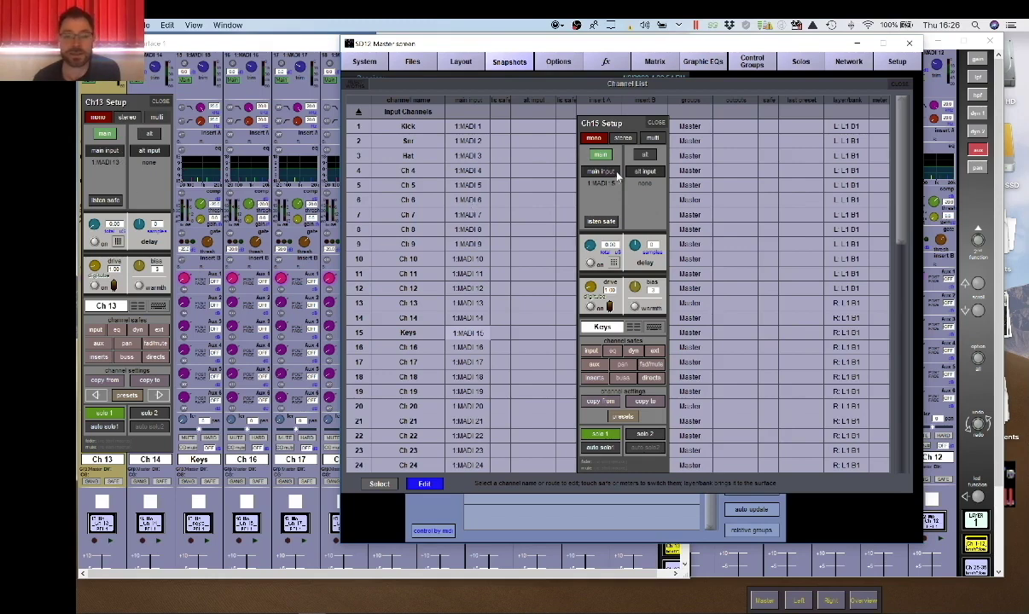
# Step: Make channel 15 (Keys) a stereo channel and close its setup
pyautogui.click(623, 138)
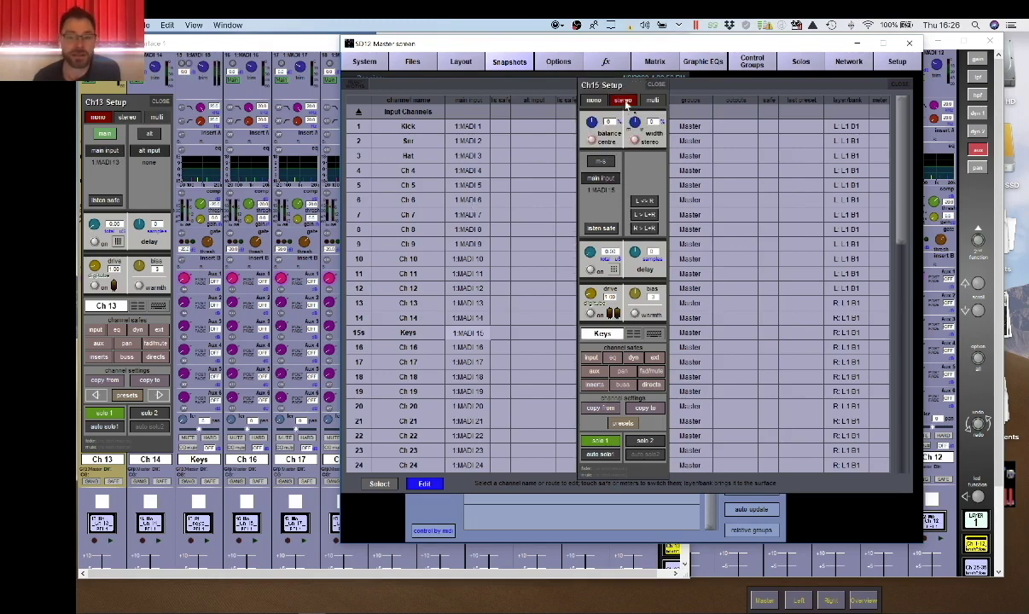
pyautogui.click(656, 84)
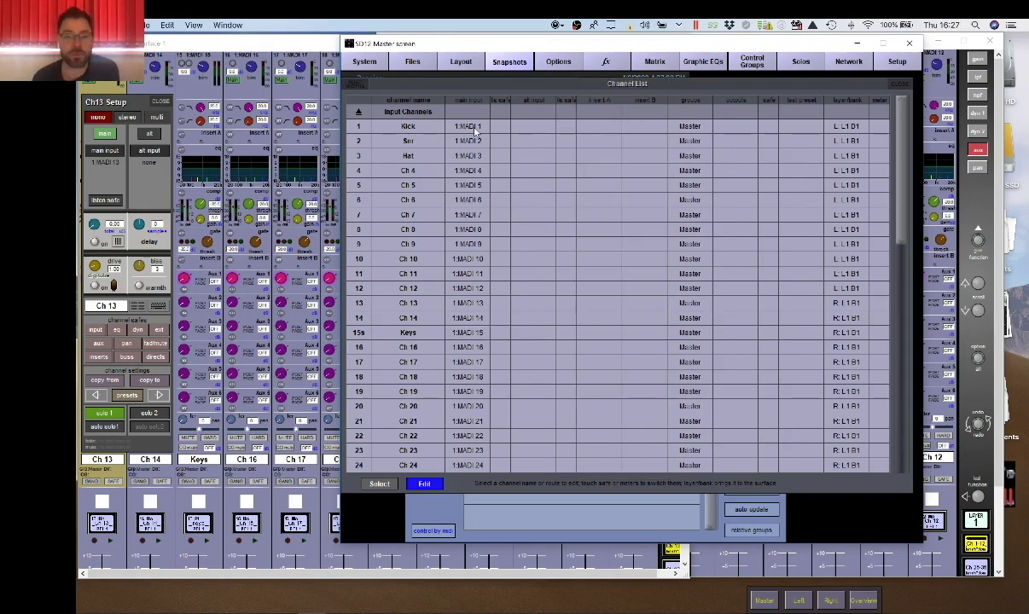
# Step: Patch channel 1's main input to 1:MADI 1, rippling across 54 channels
pyautogui.click(476, 128)
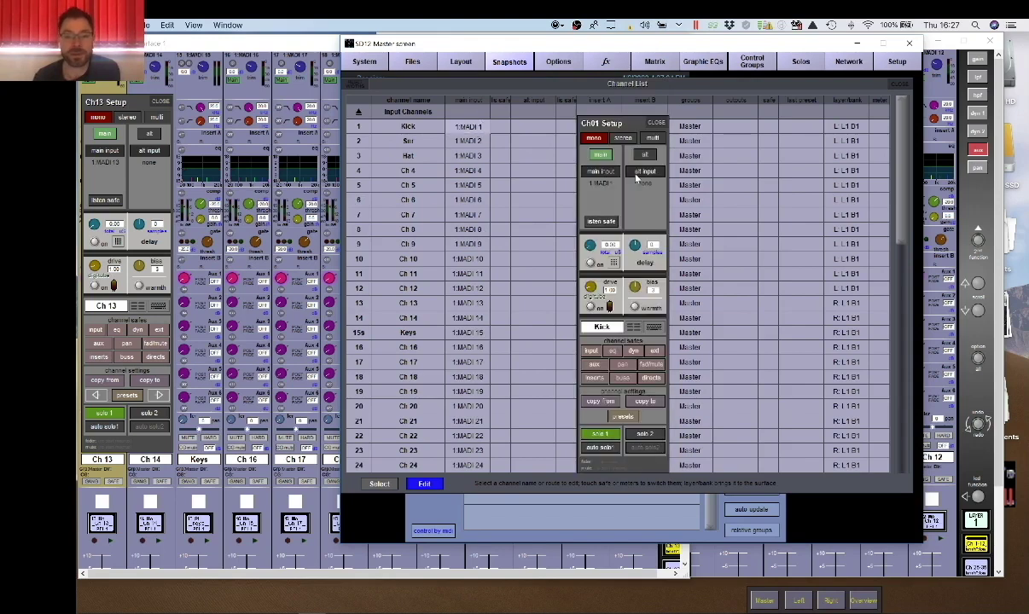
pyautogui.click(607, 174)
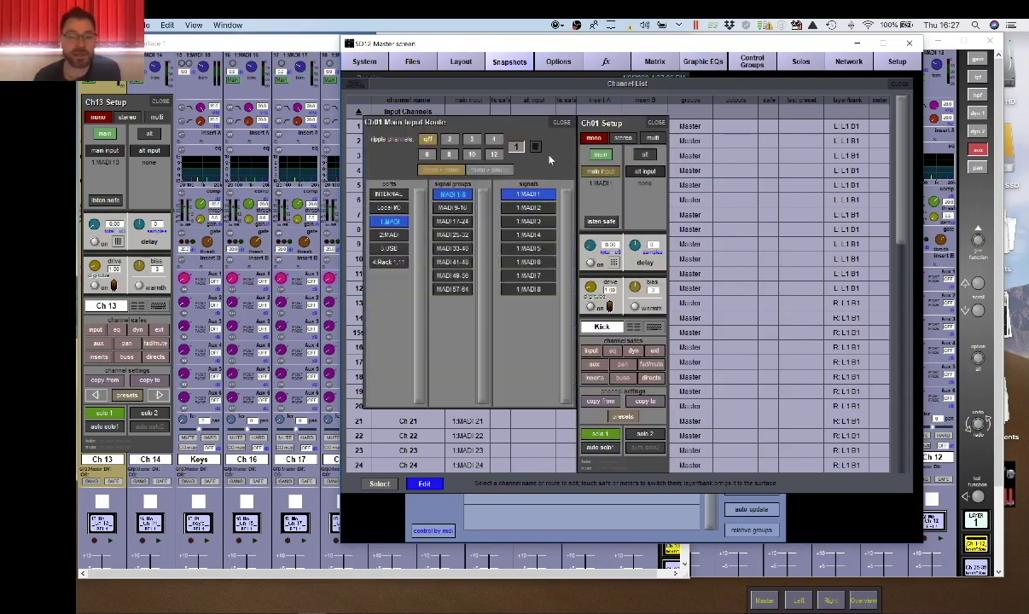
pyautogui.click(517, 147)
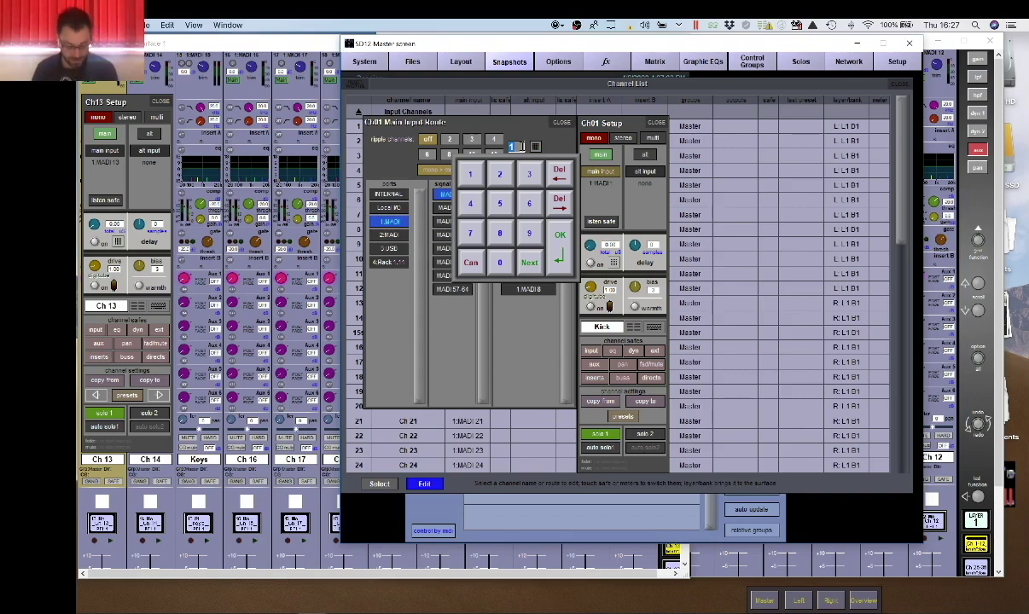
pyautogui.write('54')
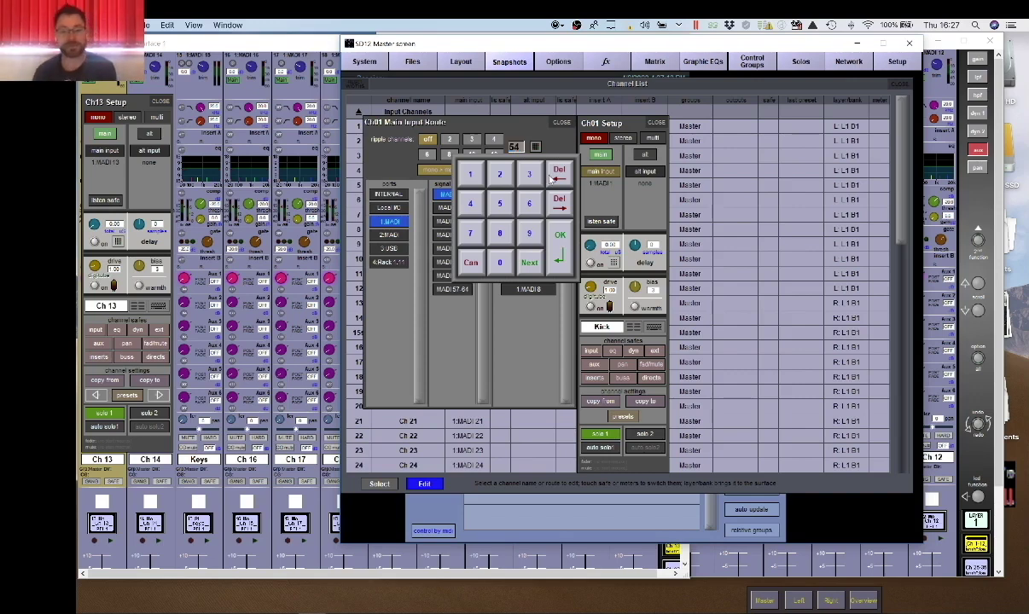
pyautogui.click(559, 256)
pyautogui.click(546, 197)
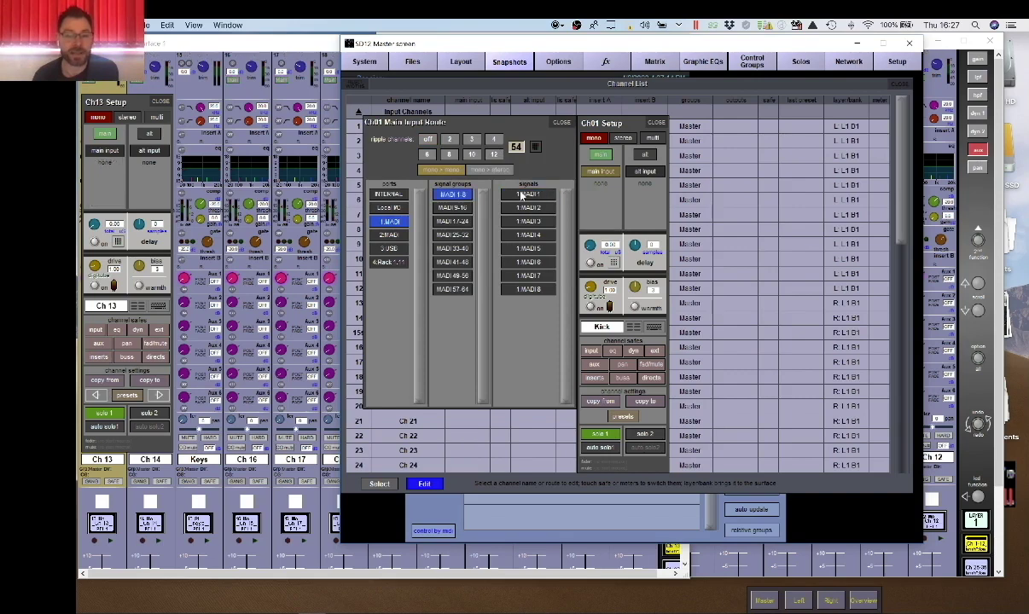
pyautogui.click(539, 195)
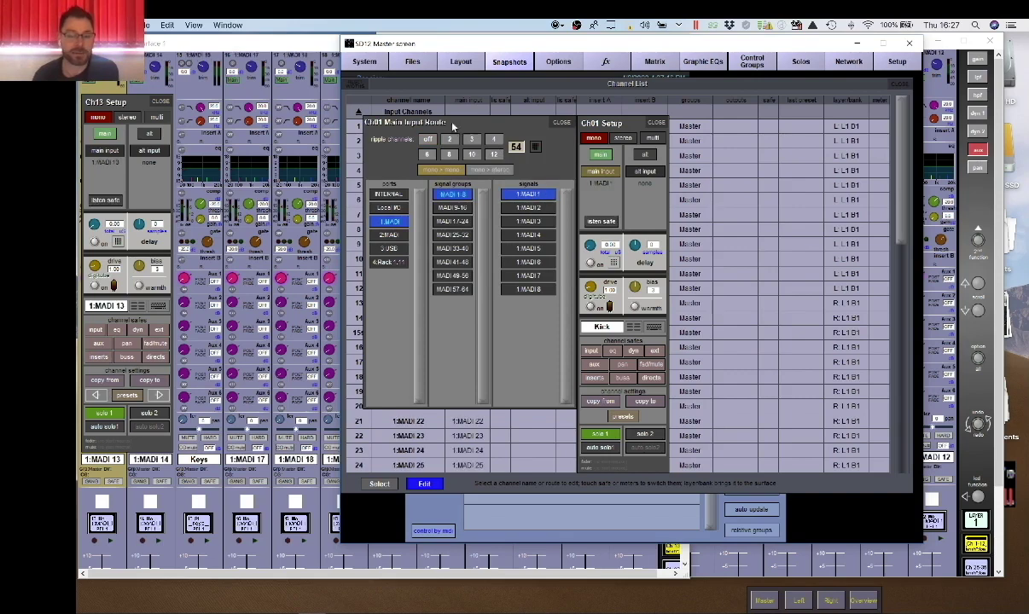
pyautogui.click(562, 124)
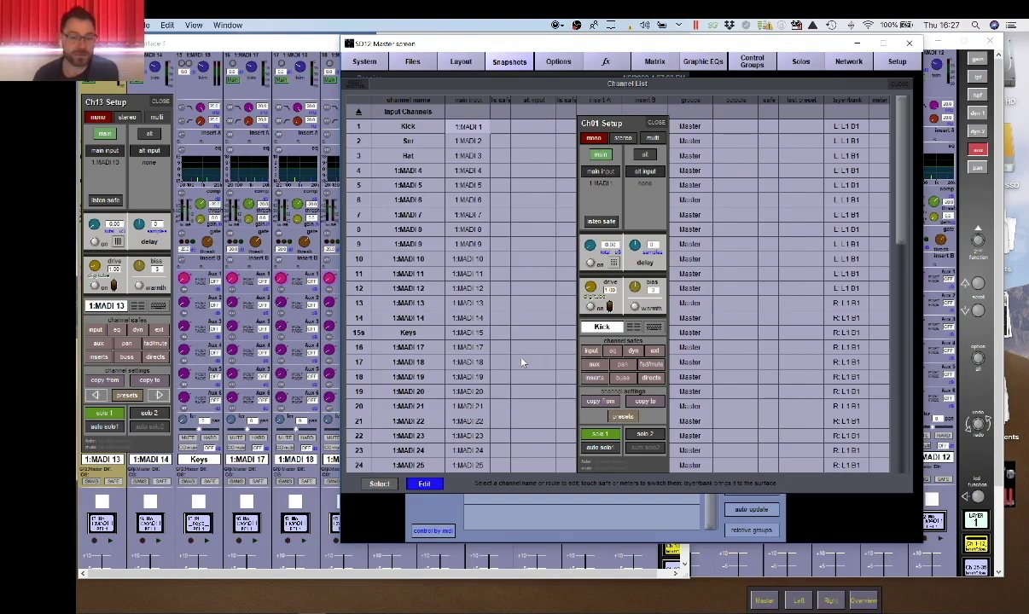
pyautogui.click(656, 122)
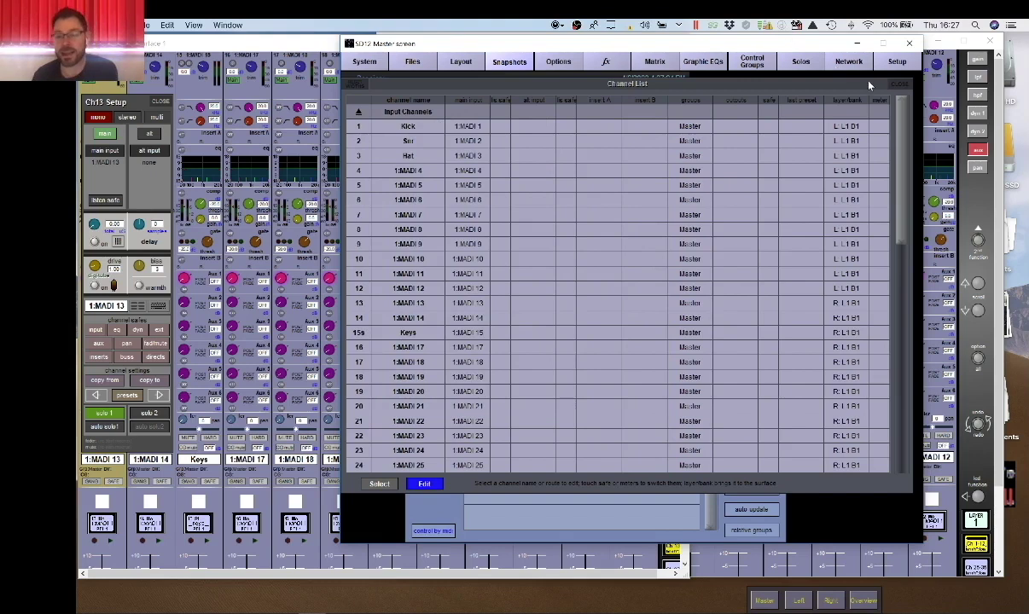
# Step: Close the Channel List and place the Master screen centre-left over Channel Surface 2
pyautogui.click(896, 87)
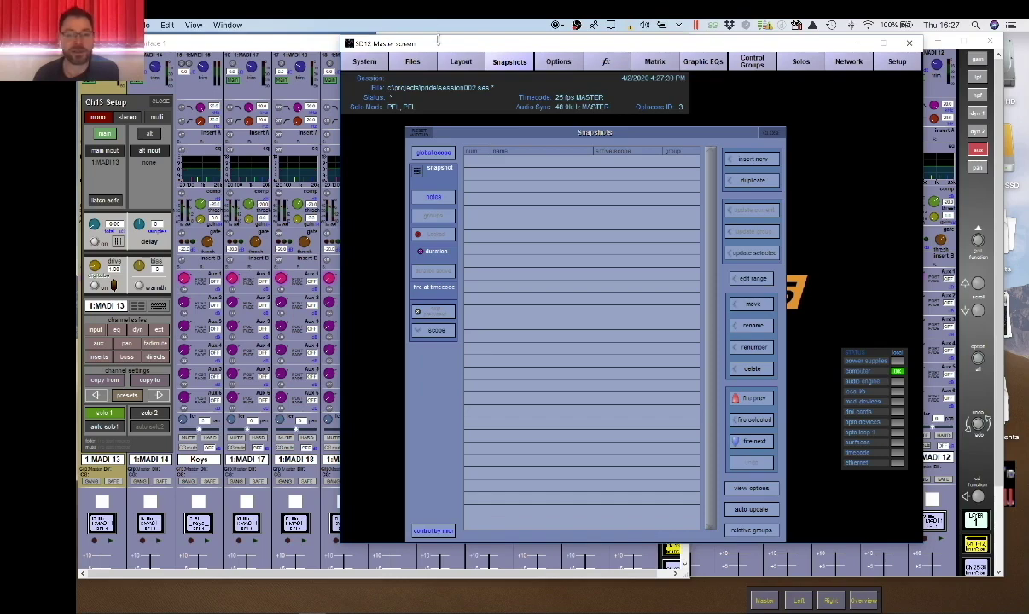
pyautogui.moveTo(427, 44); pyautogui.dragTo(597, 94)
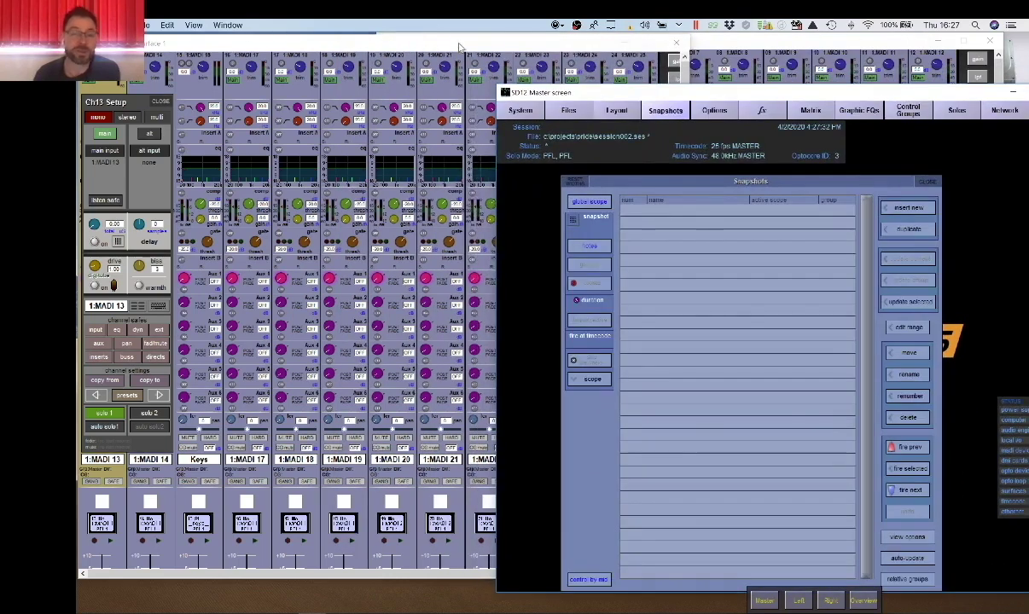
pyautogui.moveTo(459, 47); pyautogui.dragTo(732, 50)
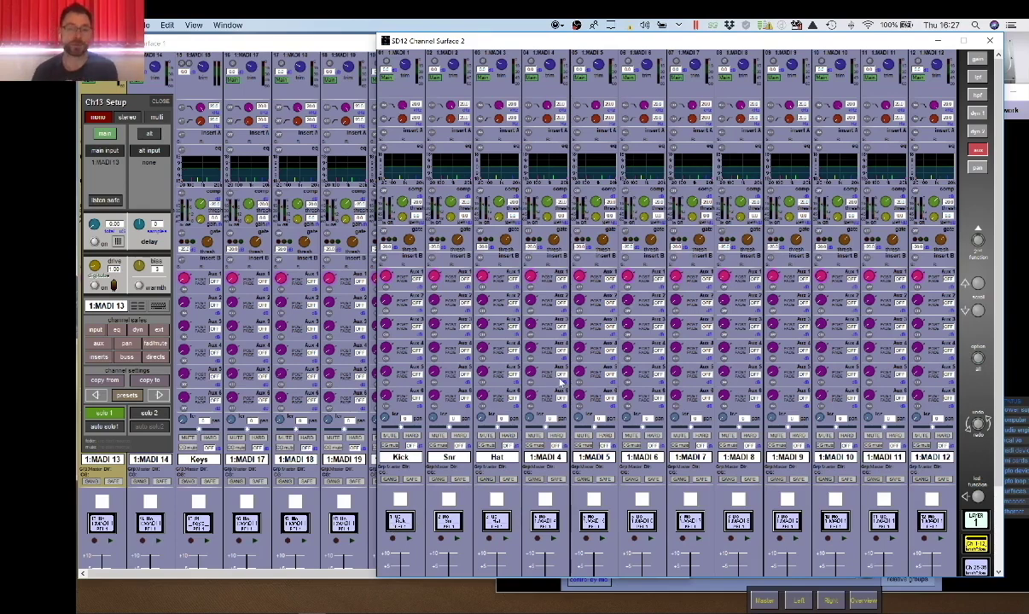
pyautogui.click(755, 600)
pyautogui.moveTo(701, 95); pyautogui.dragTo(450, 65)
pyautogui.click(911, 424)
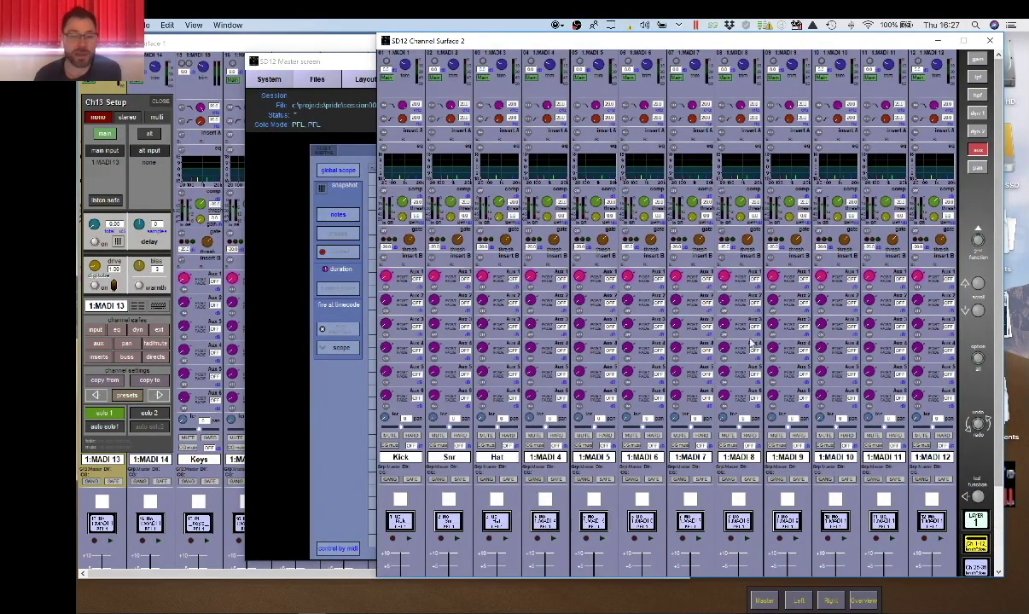
pyautogui.click(329, 139)
pyautogui.click(373, 81)
pyautogui.click(375, 122)
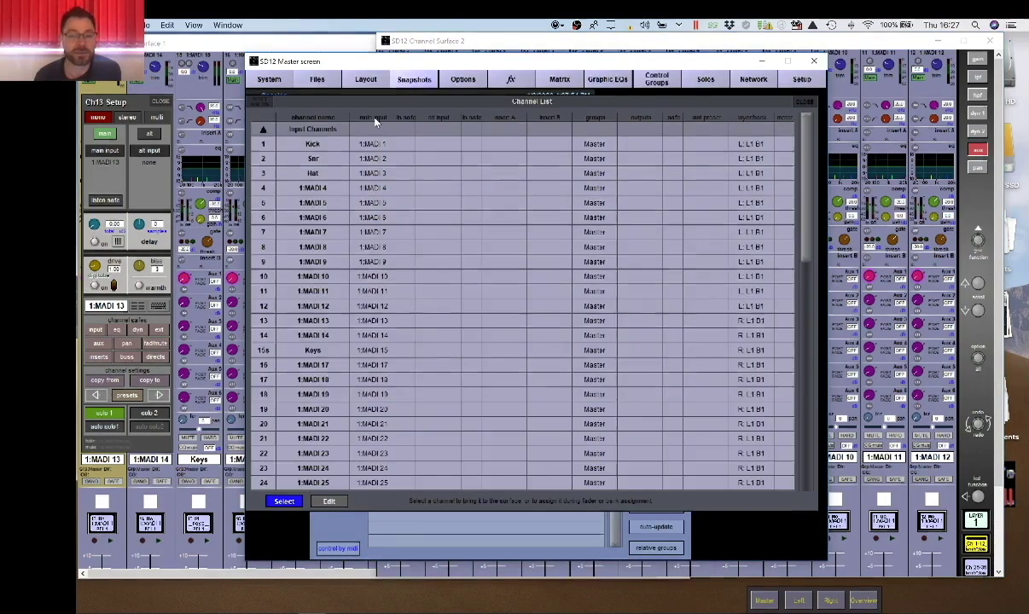
pyautogui.click(263, 128)
pyautogui.click(262, 145)
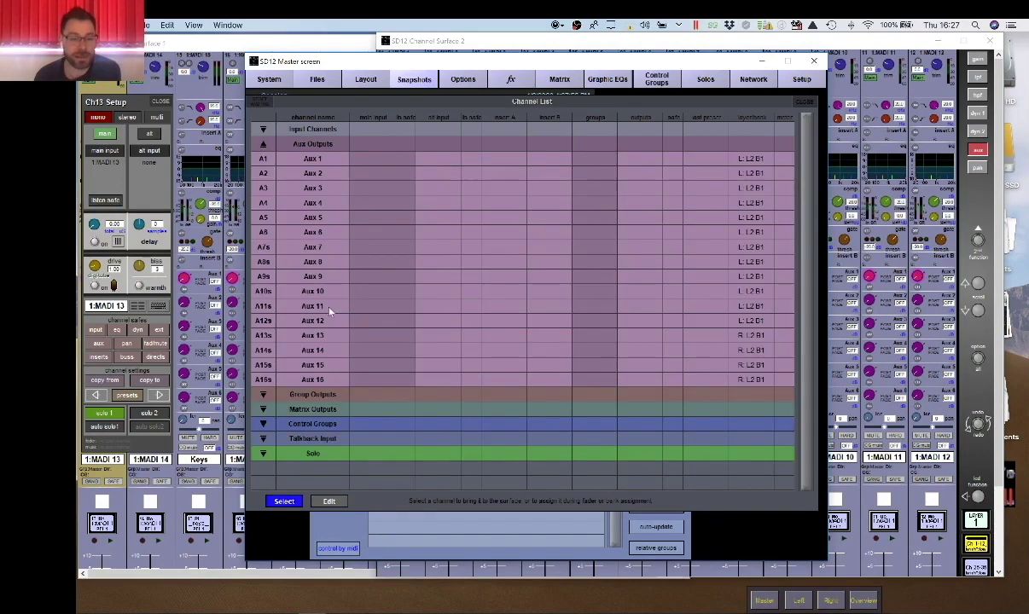
pyautogui.click(263, 145)
pyautogui.click(263, 159)
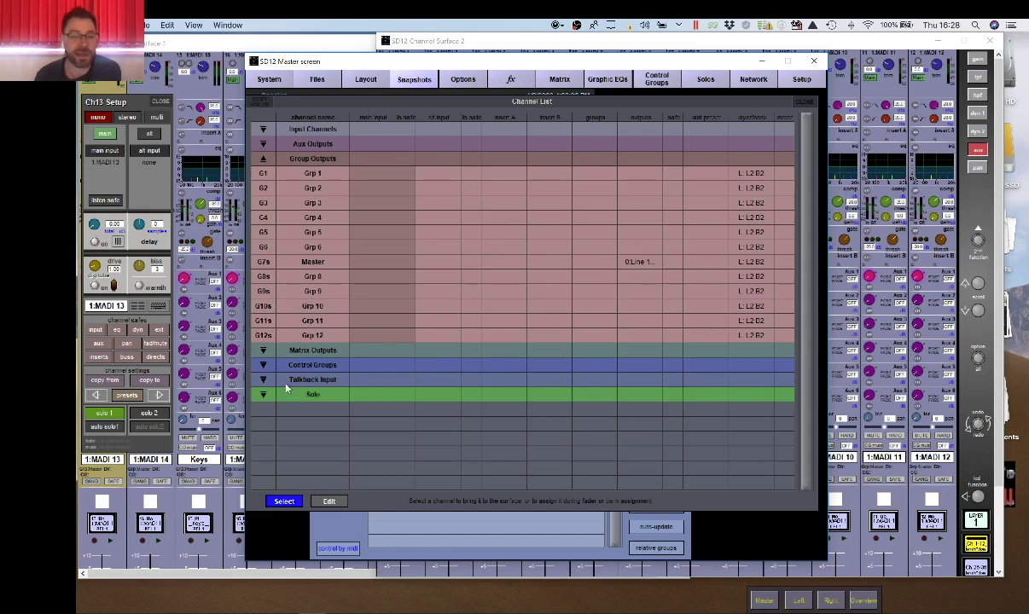
pyautogui.click(805, 102)
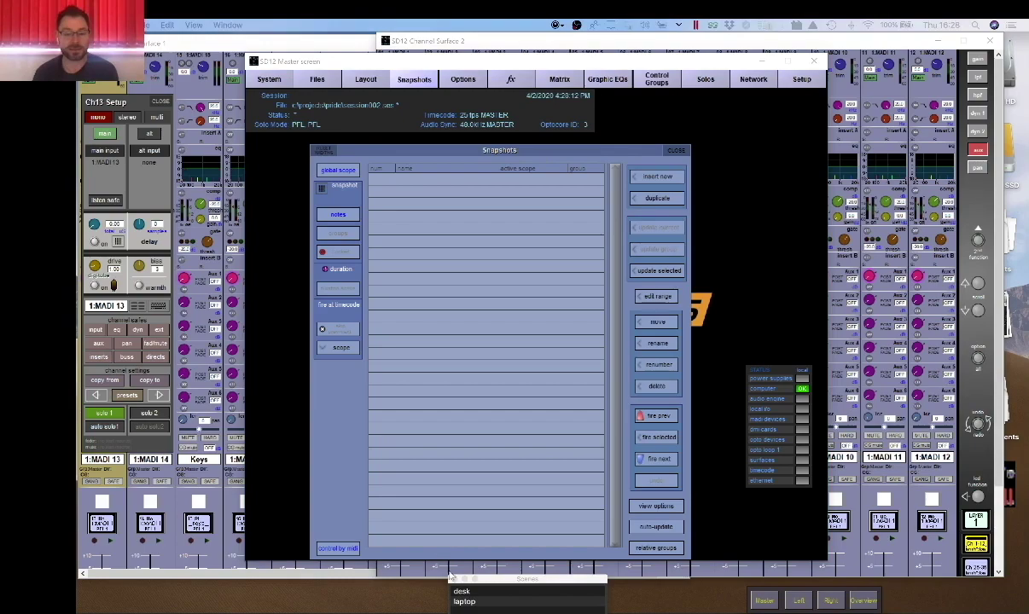
pyautogui.press('Up')
pyautogui.press('Return')
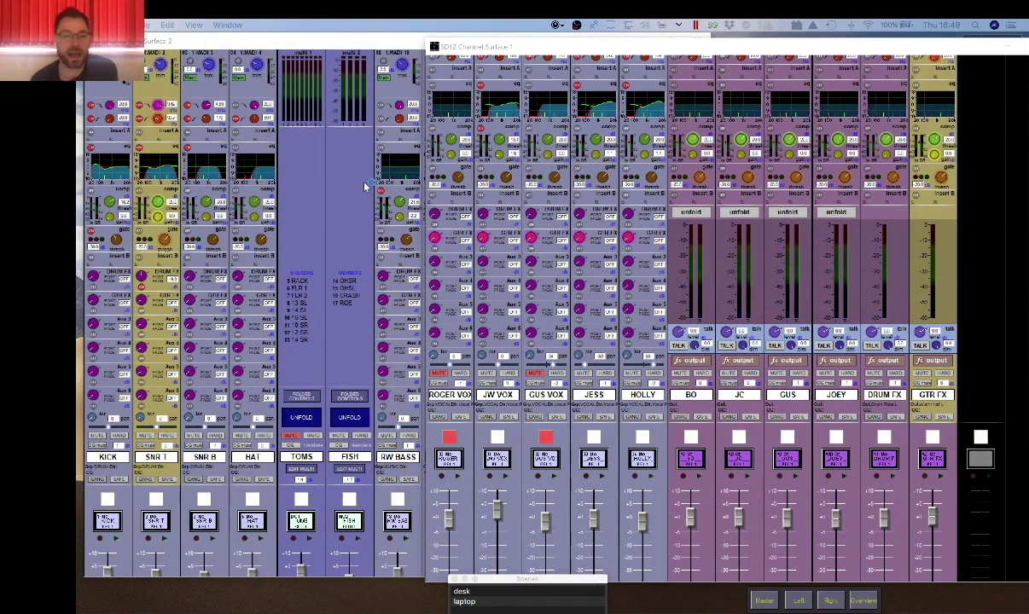
# Step: Bring Surface 2's channel strips forward, scroll through them, and return to the Master screen
pyautogui.click(343, 40)
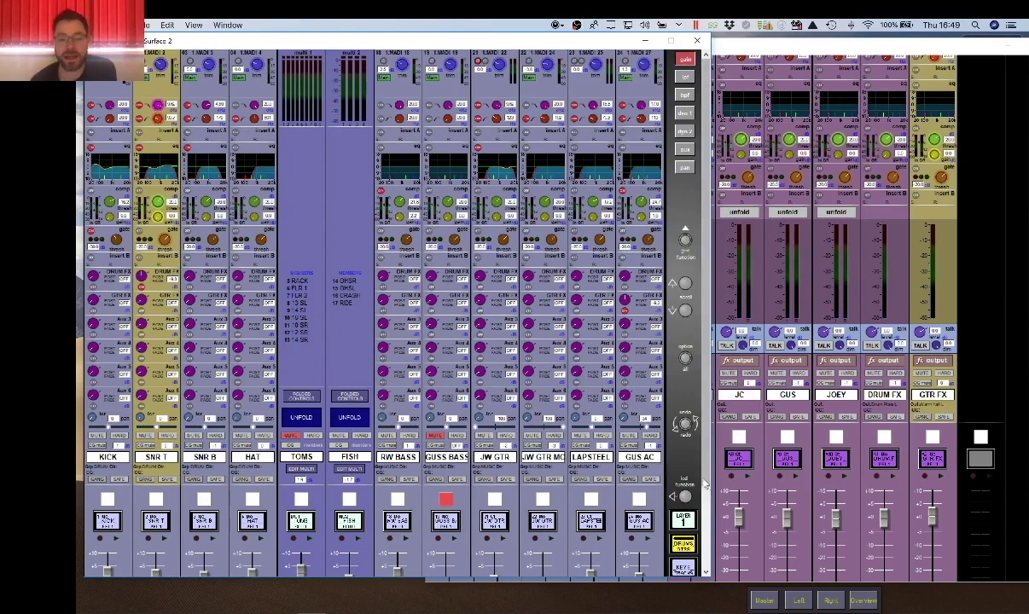
pyautogui.scroll(-3, 665, 512)
pyautogui.scroll(-1, 708, 506)
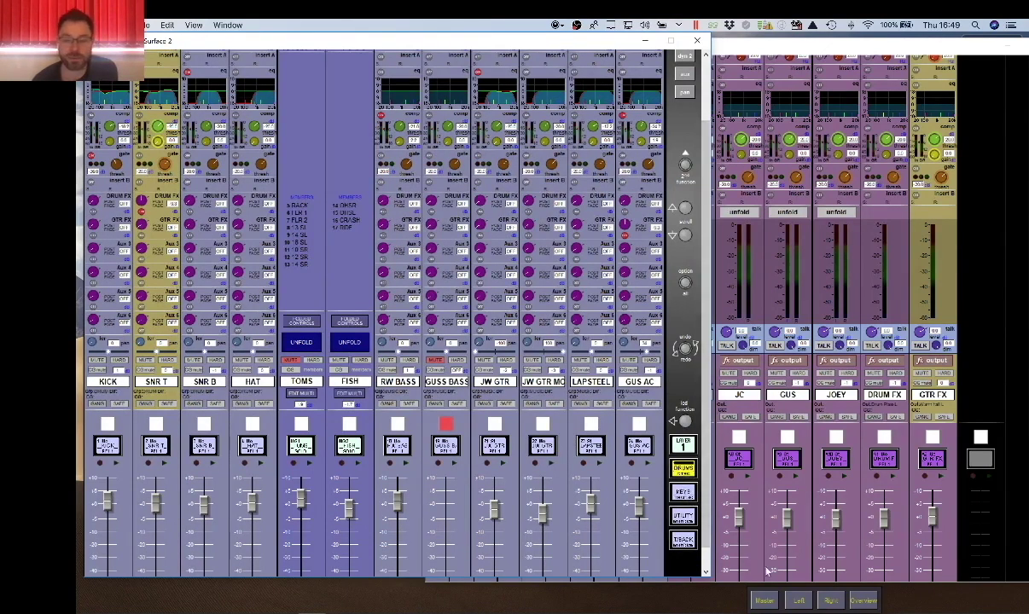
pyautogui.click(767, 602)
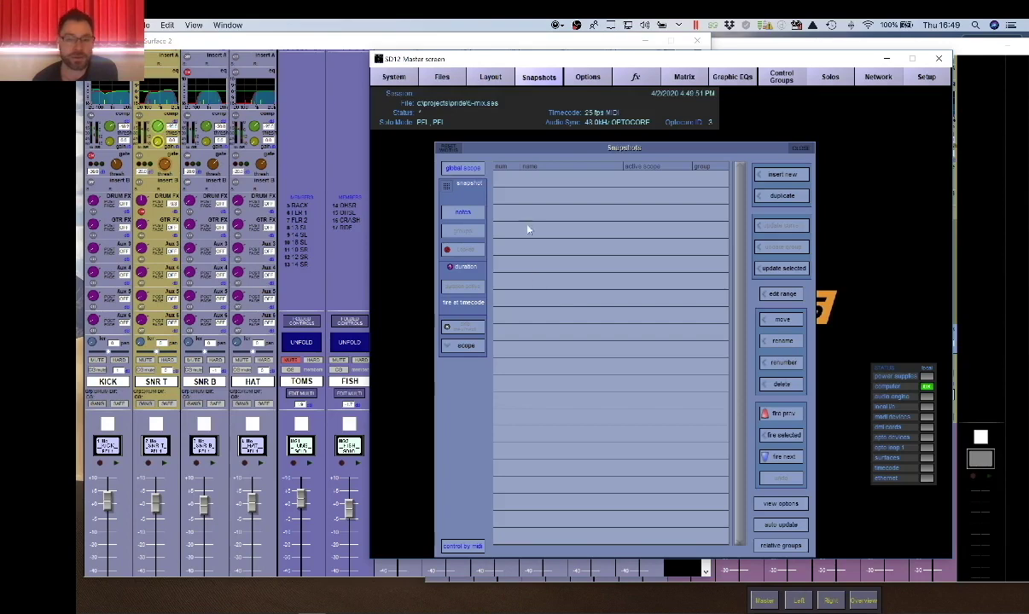
# Step: Show the Fader Banks layout with the Layer 1 DRUMS bank selected, then bring Surface 2 forward
pyautogui.click(495, 78)
pyautogui.click(495, 98)
pyautogui.click(575, 213)
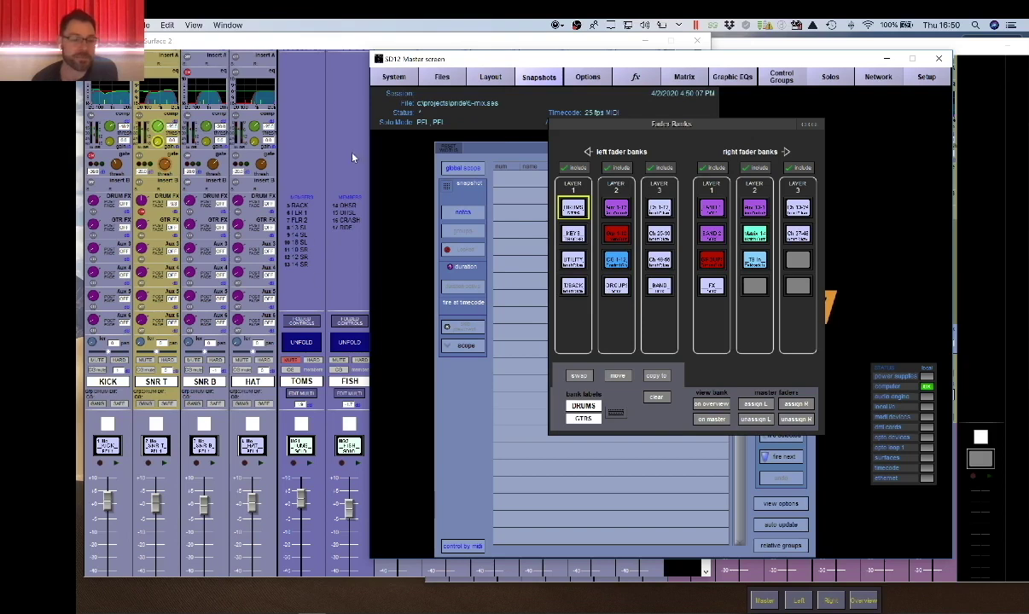
pyautogui.click(233, 53)
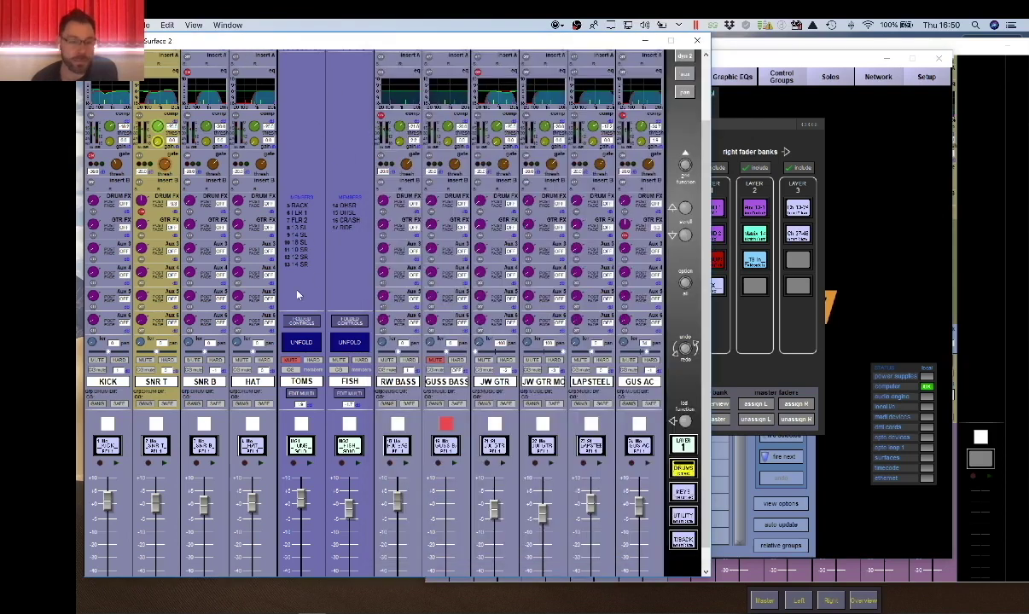
# Step: Unfold and refold the TOMS multi, switch Surface 2 to the KEYS bank, and bring Channel Surface 1 forward
pyautogui.click(303, 343)
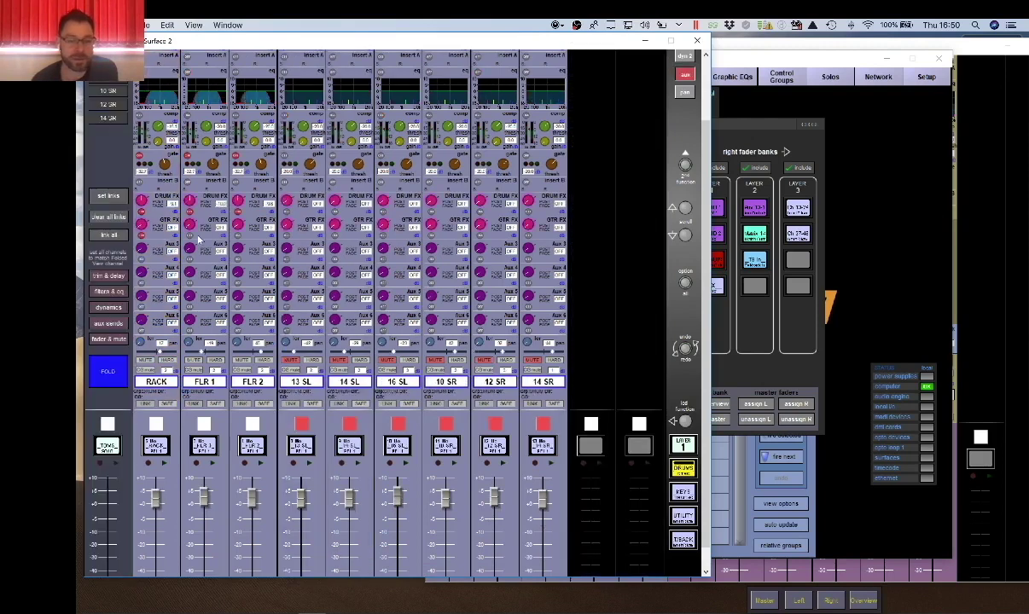
pyautogui.click(108, 372)
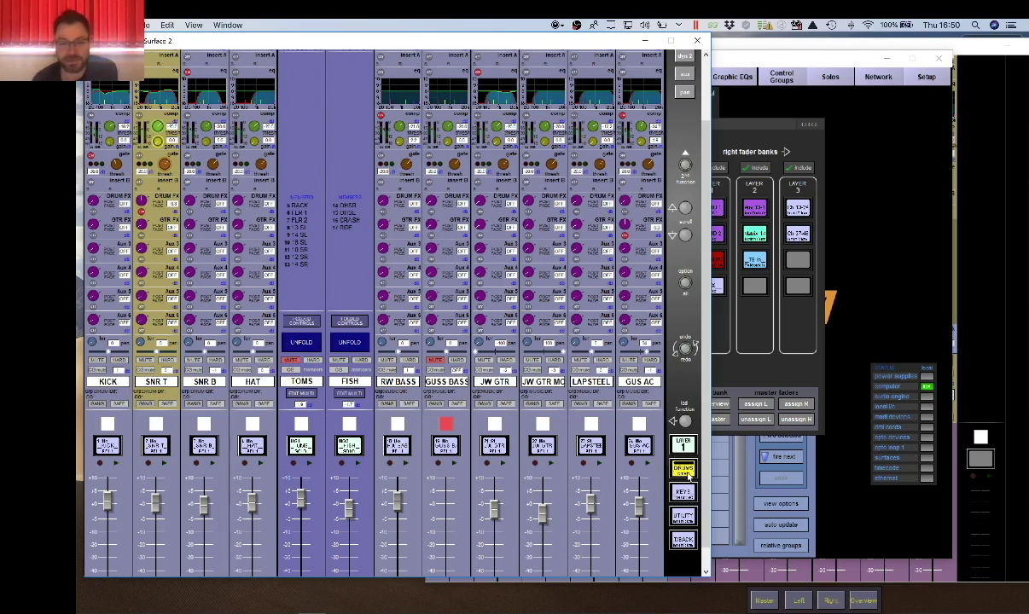
pyautogui.click(683, 495)
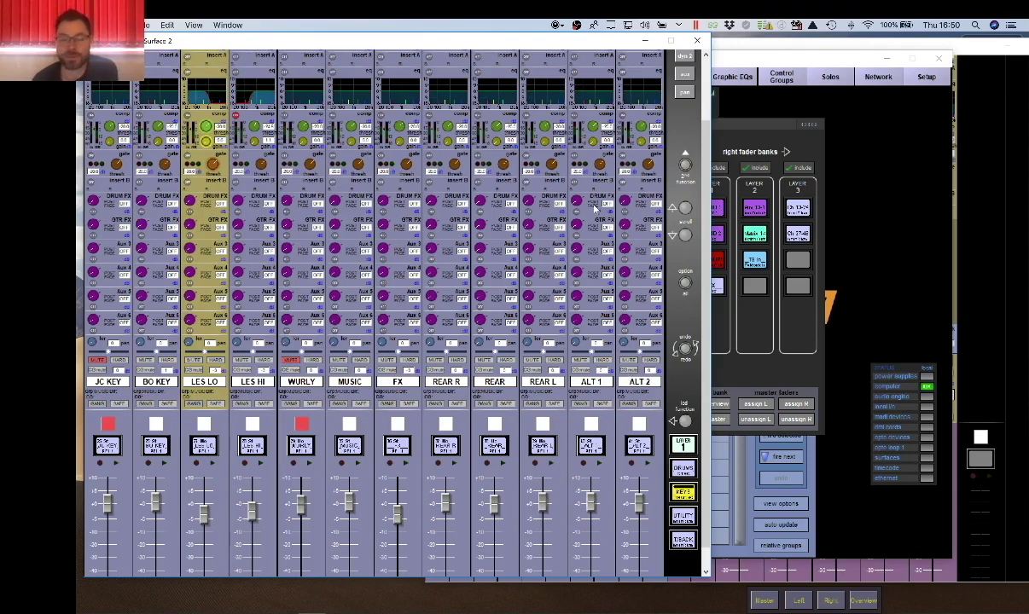
pyautogui.click(866, 578)
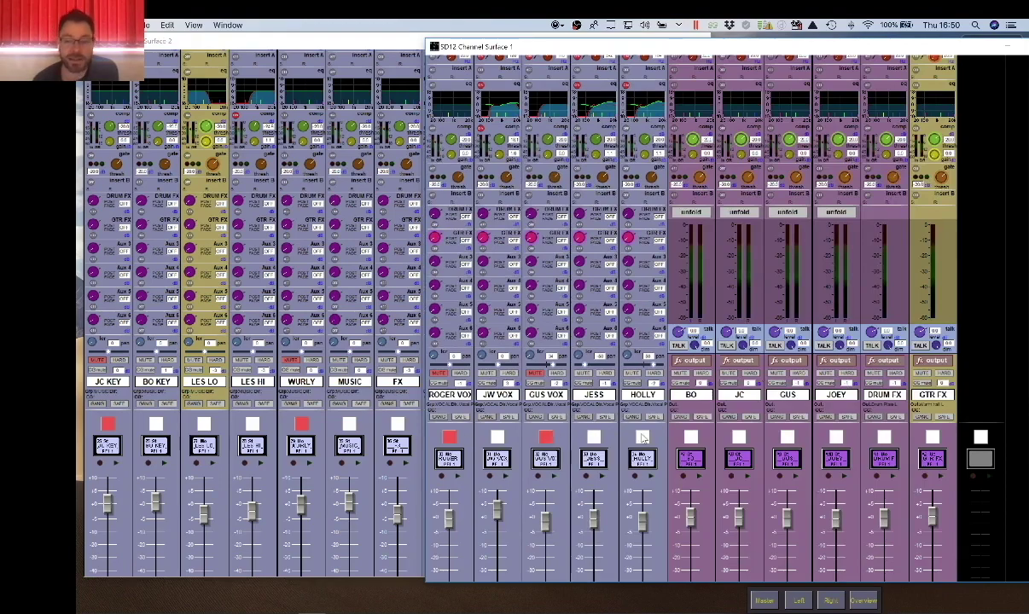
# Step: Move Channel Surface 1 left and cycle through the BAND 1 VOX and BAND 2 VOX banks, ending on GROUPS
pyautogui.moveTo(870, 52); pyautogui.dragTo(816, 46)
pyautogui.click(988, 502)
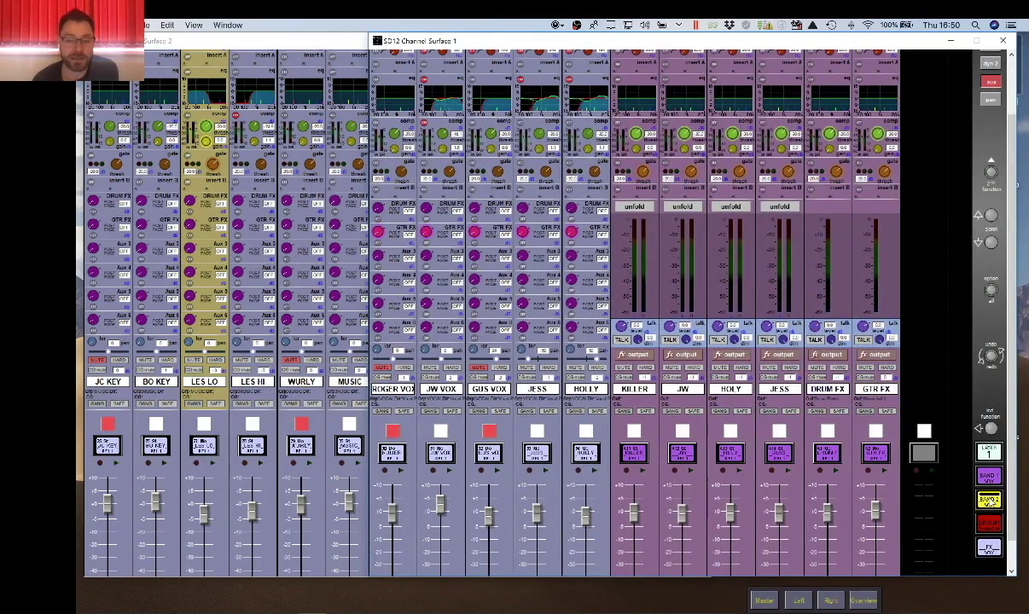
pyautogui.click(990, 524)
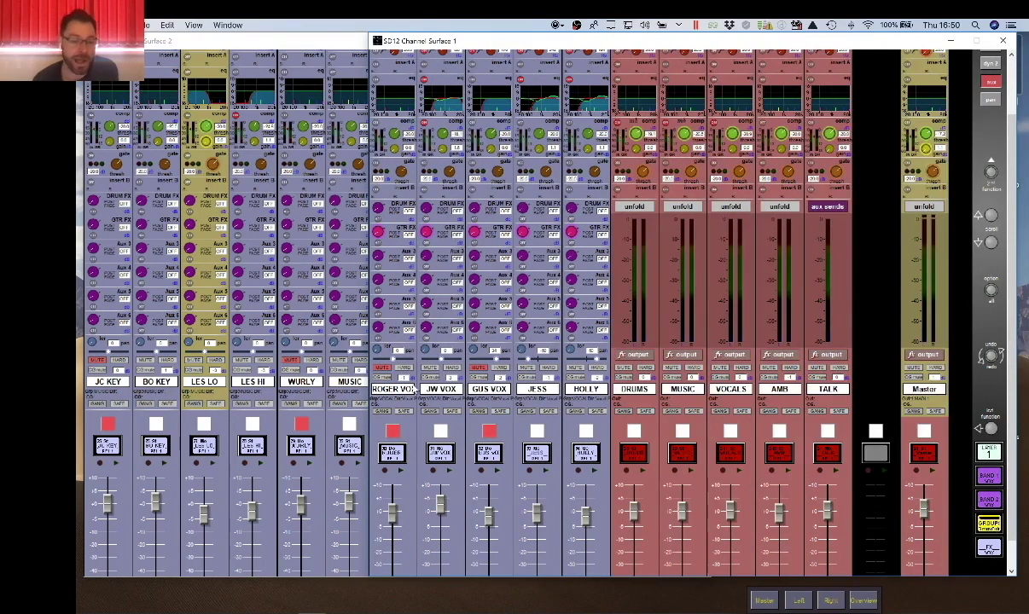
pyautogui.click(989, 500)
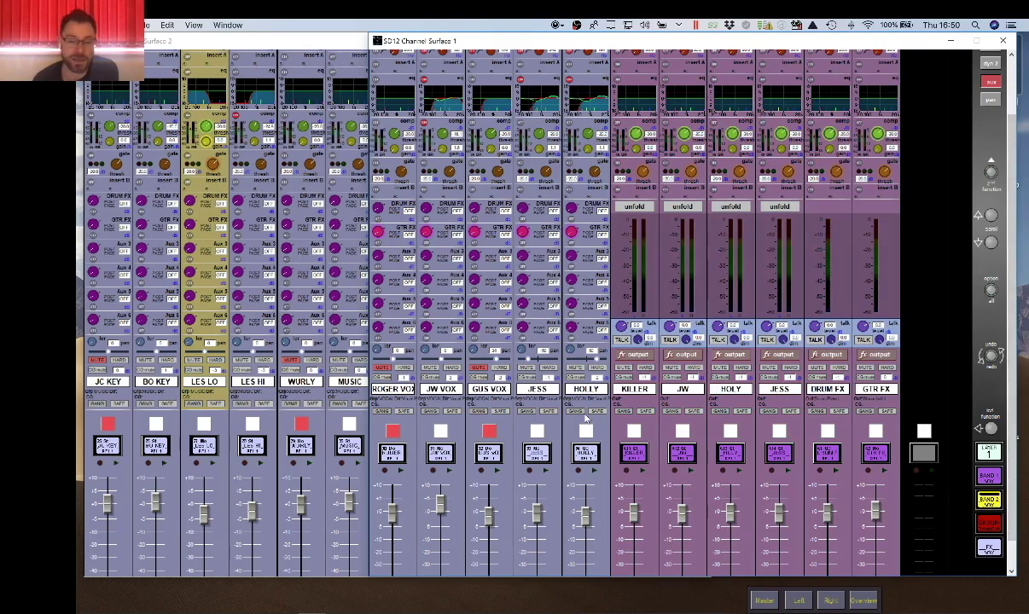
pyautogui.click(978, 472)
pyautogui.click(889, 466)
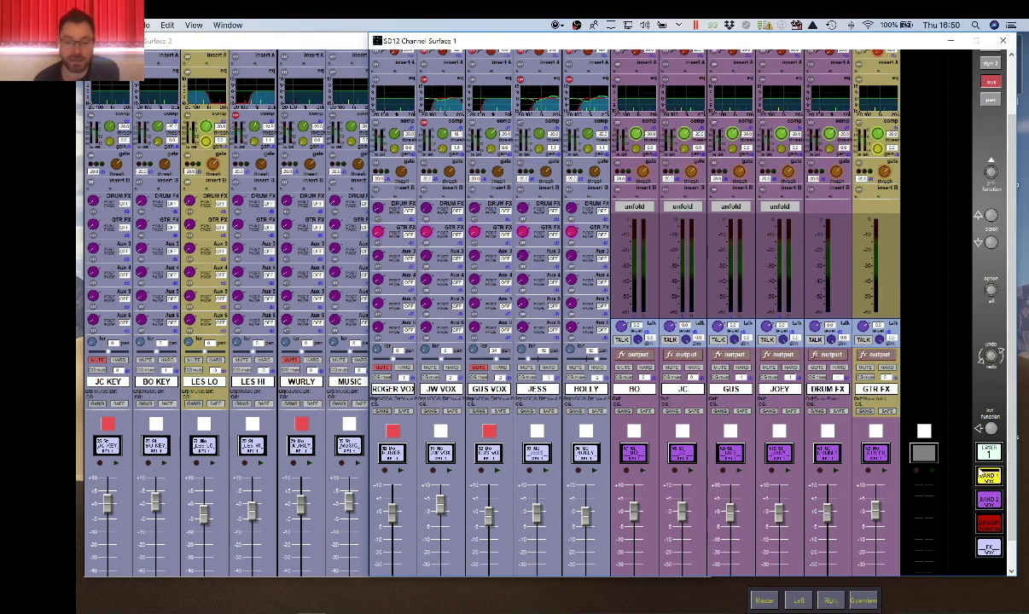
pyautogui.click(990, 501)
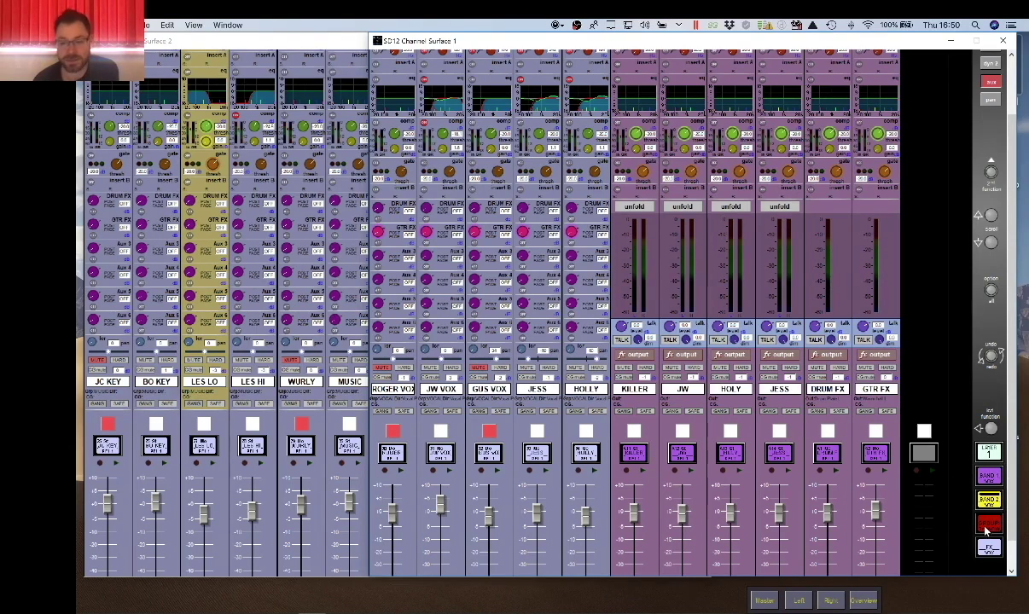
pyautogui.click(987, 525)
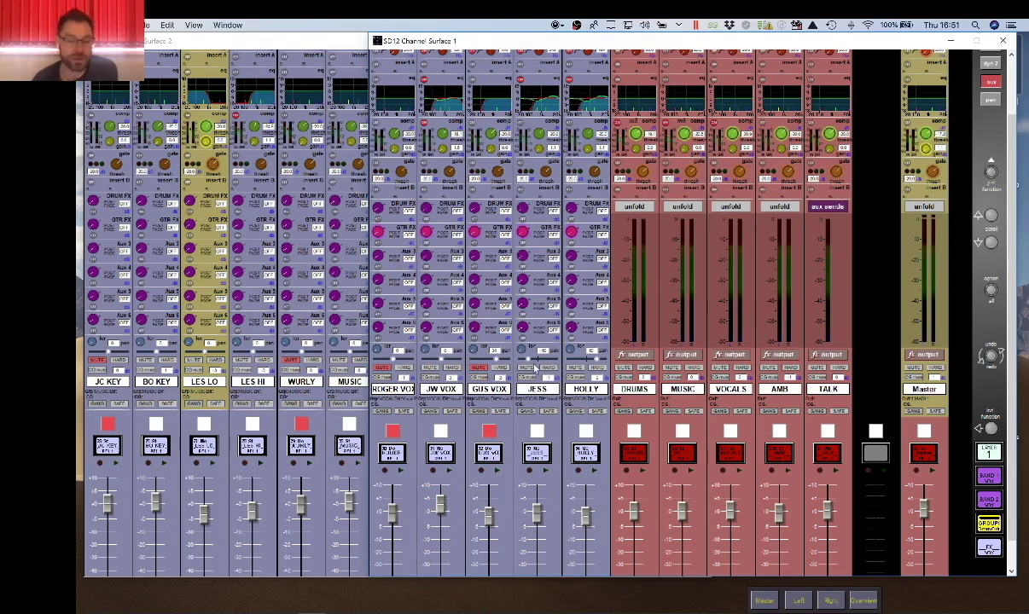
# Step: Open GUS VOX's output routing, keep the USB device on the Mac, and return to the Master screen
pyautogui.click(495, 402)
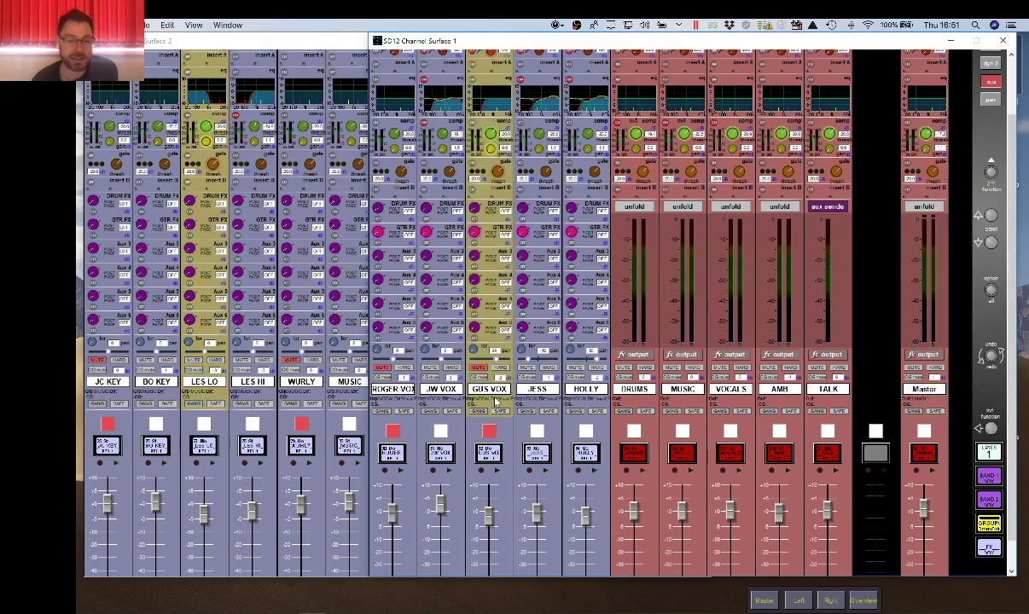
pyautogui.click(496, 401)
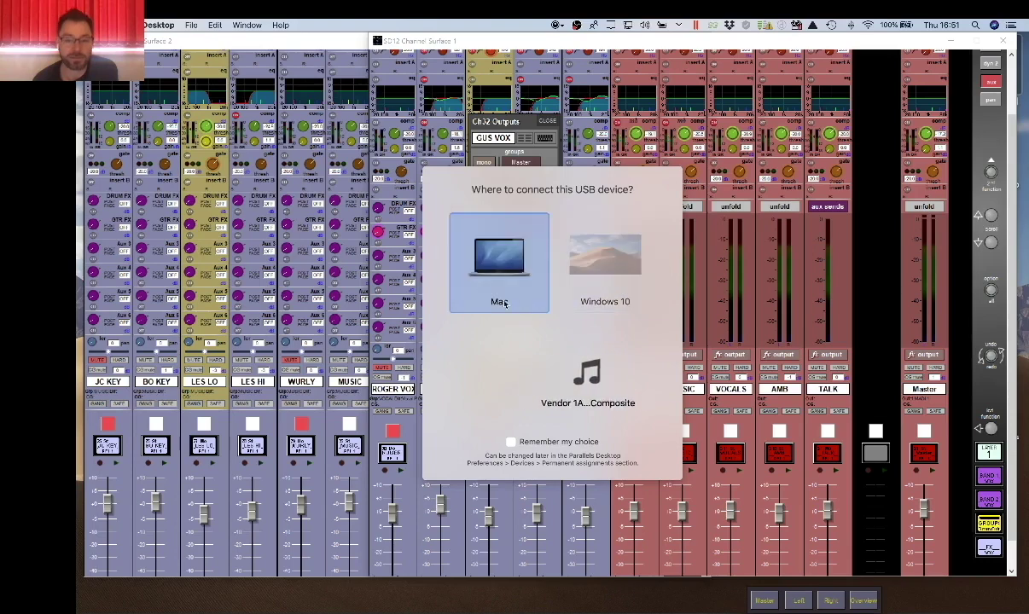
pyautogui.click(508, 276)
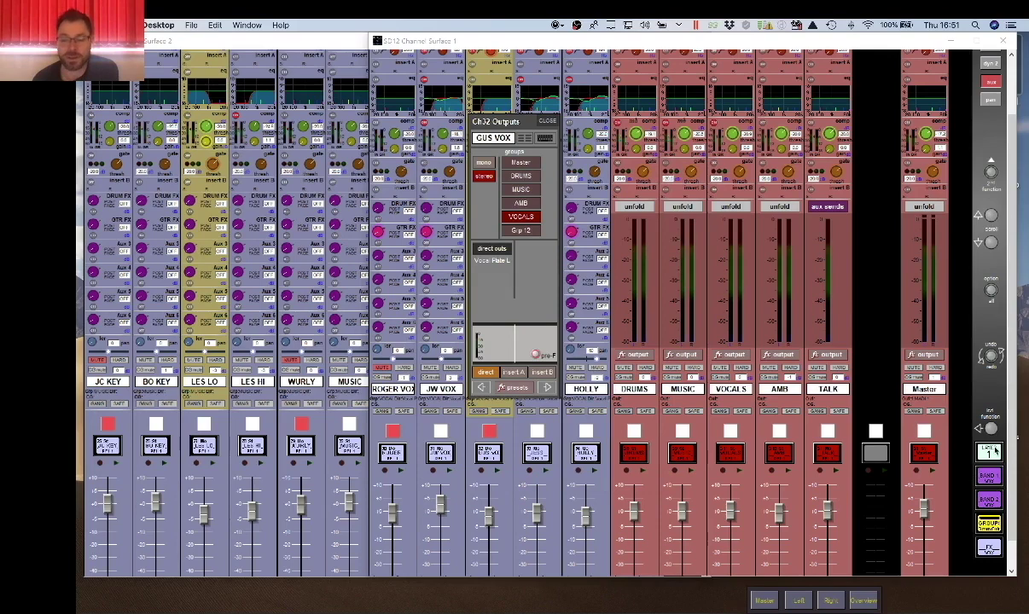
pyautogui.click(768, 601)
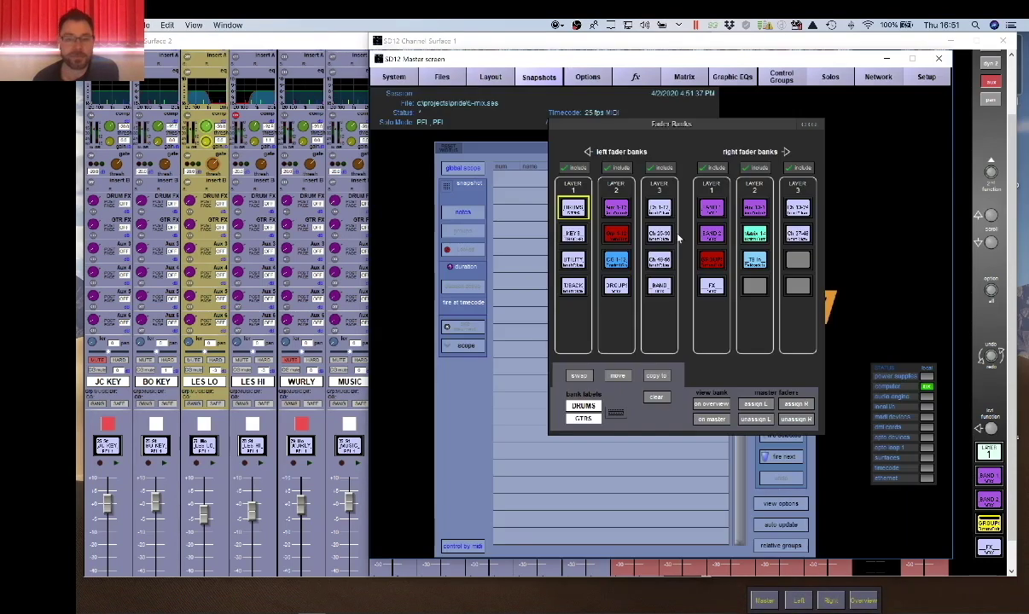
# Step: Check the Join Groups settings, leaving Grp 2 unselected, then show the BAND 2 vocals bank
pyautogui.click(490, 78)
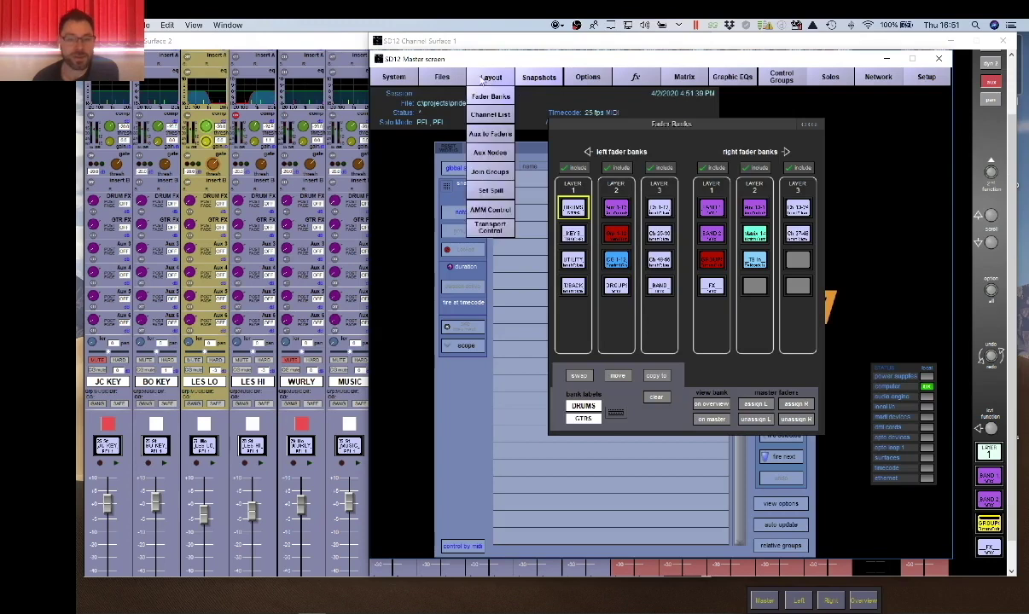
pyautogui.click(482, 171)
pyautogui.click(329, 276)
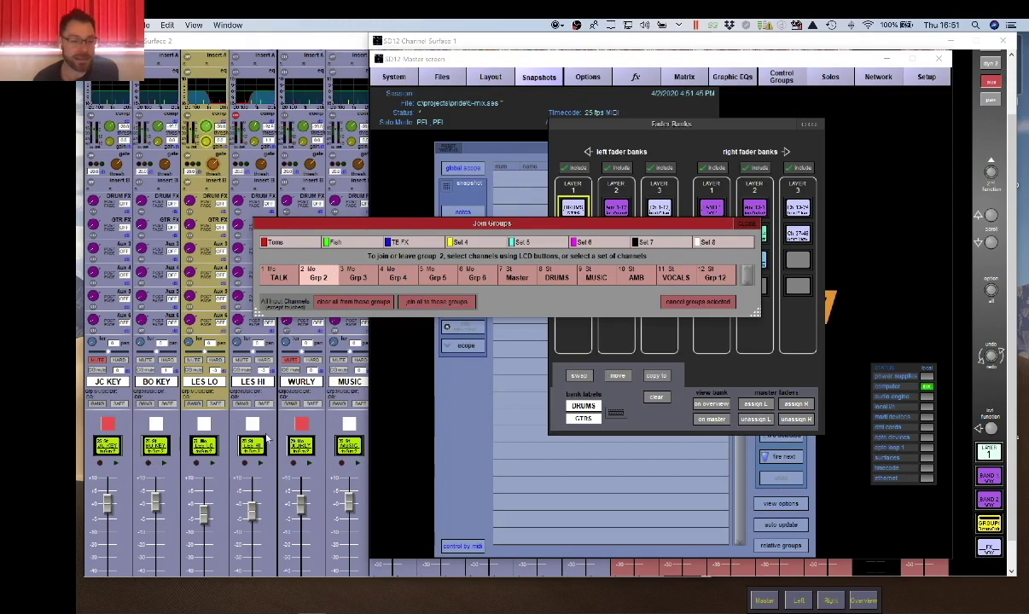
pyautogui.click(333, 280)
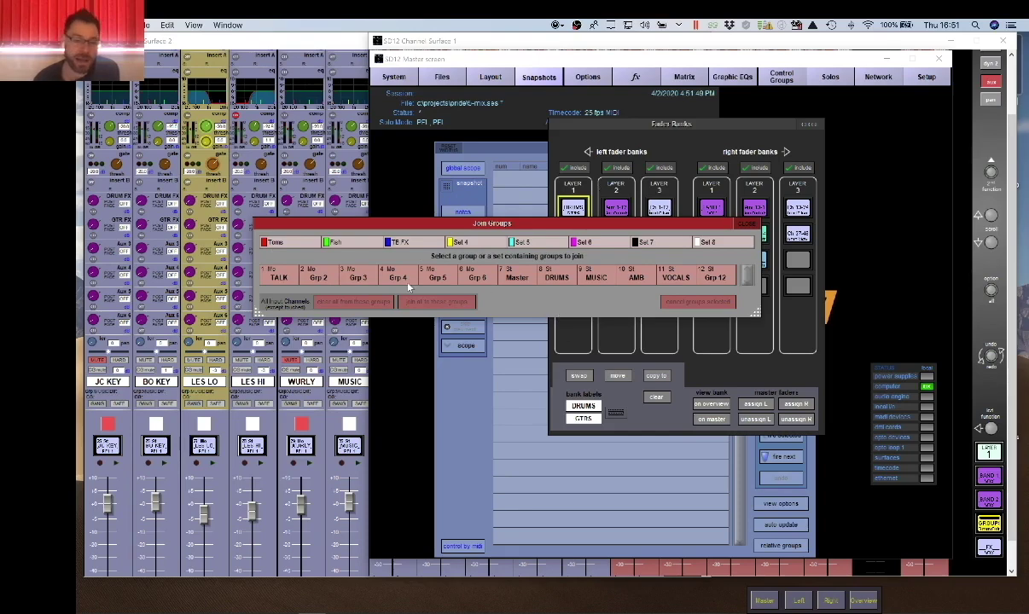
pyautogui.moveTo(359, 225); pyautogui.dragTo(495, 127)
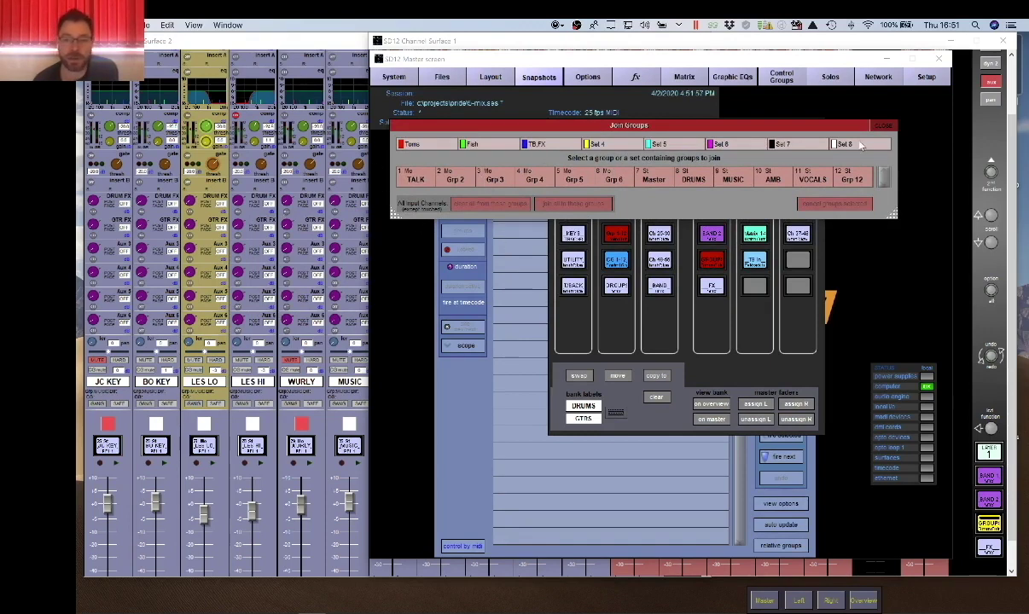
pyautogui.click(883, 130)
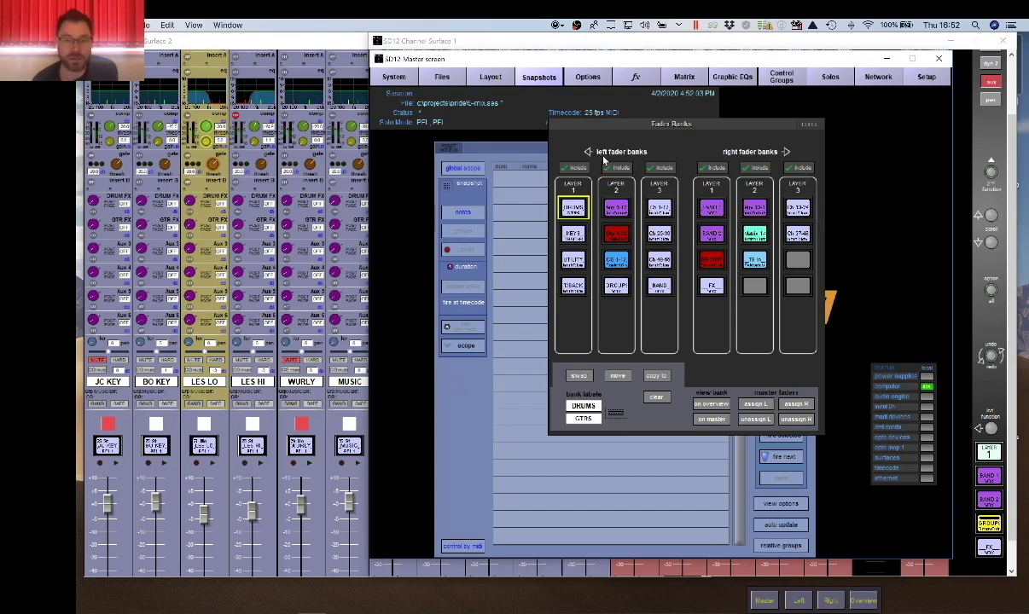
pyautogui.click(988, 502)
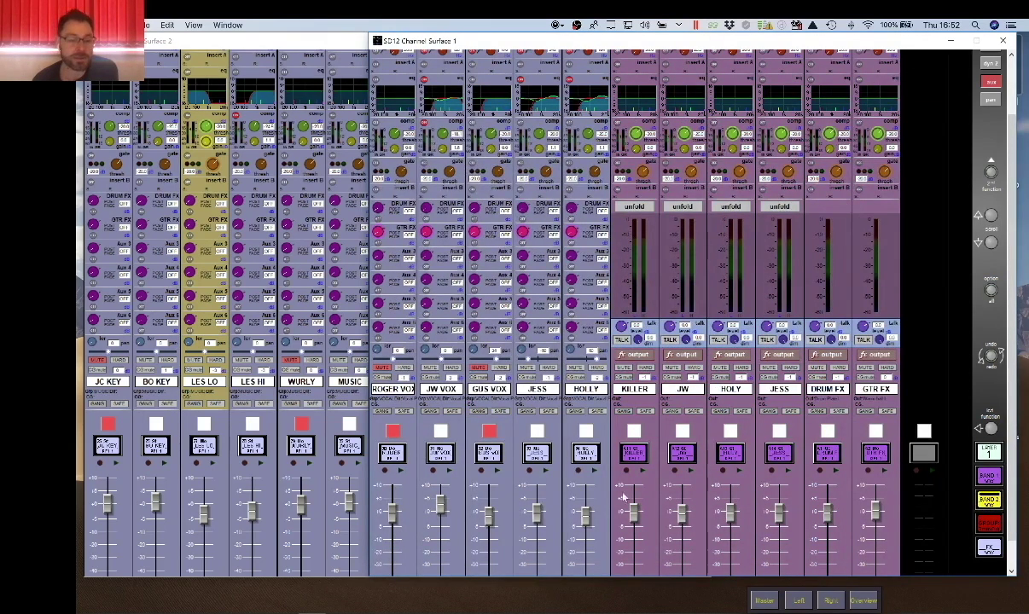
pyautogui.click(316, 462)
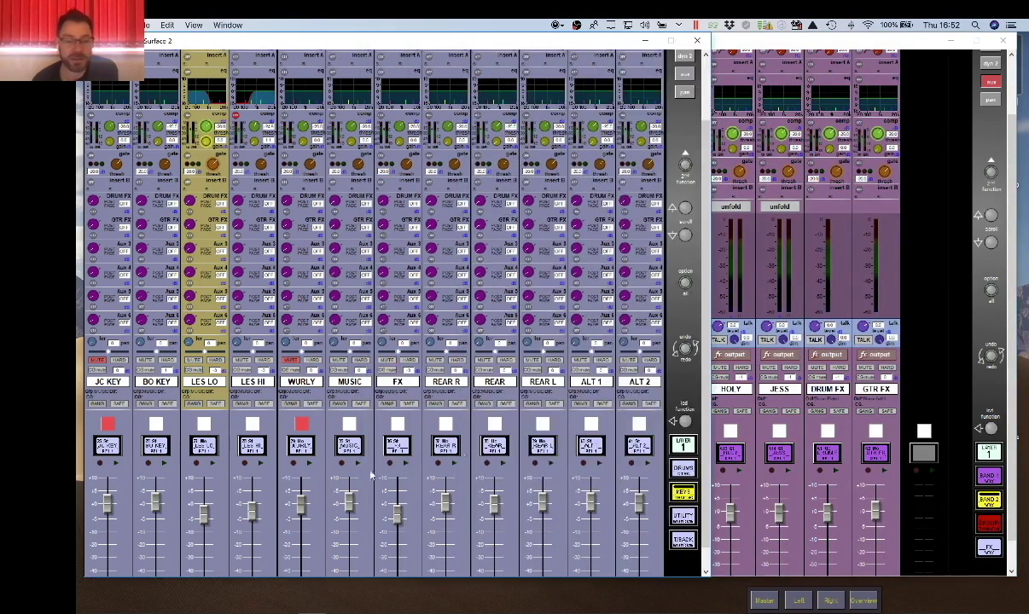
pyautogui.click(947, 331)
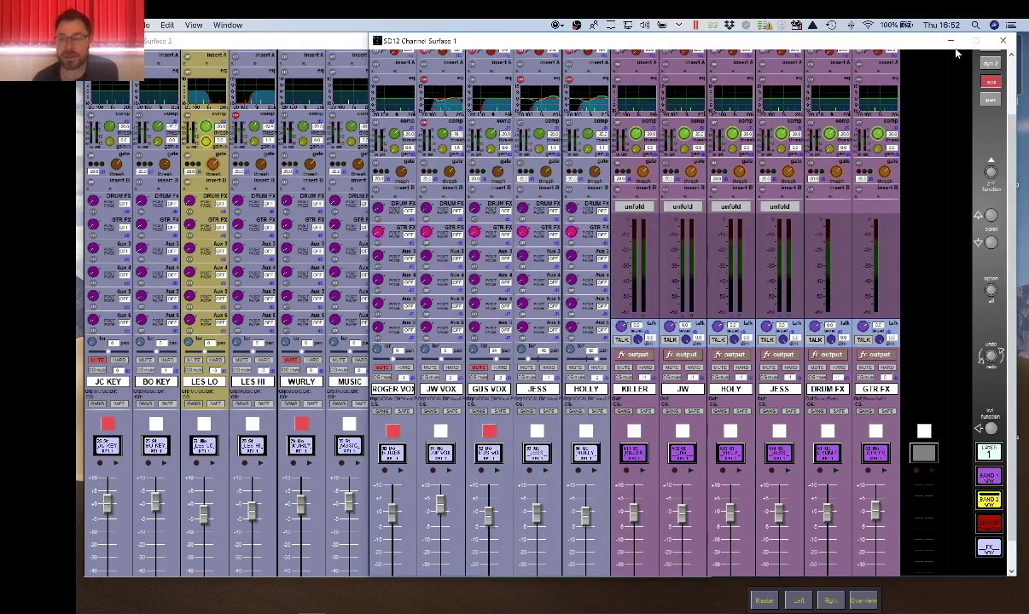